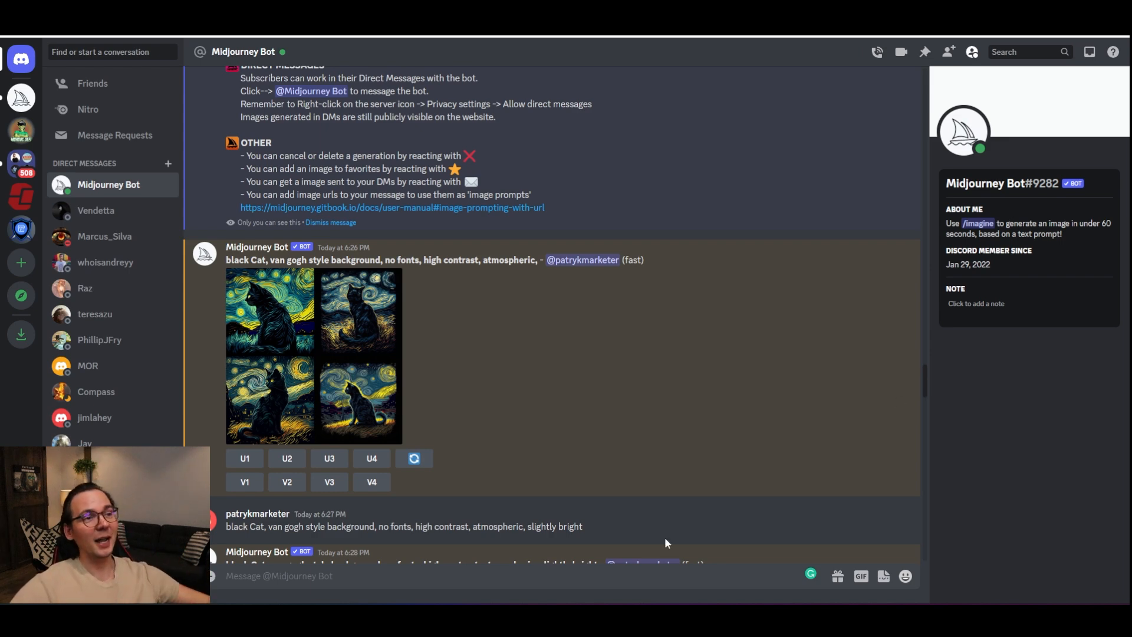
# Step: Review the black cat prompt and enlarge each generated image grid, scrolling down to the upscaled cat image
pyautogui.moveTo(537, 260); pyautogui.dragTo(229, 266)
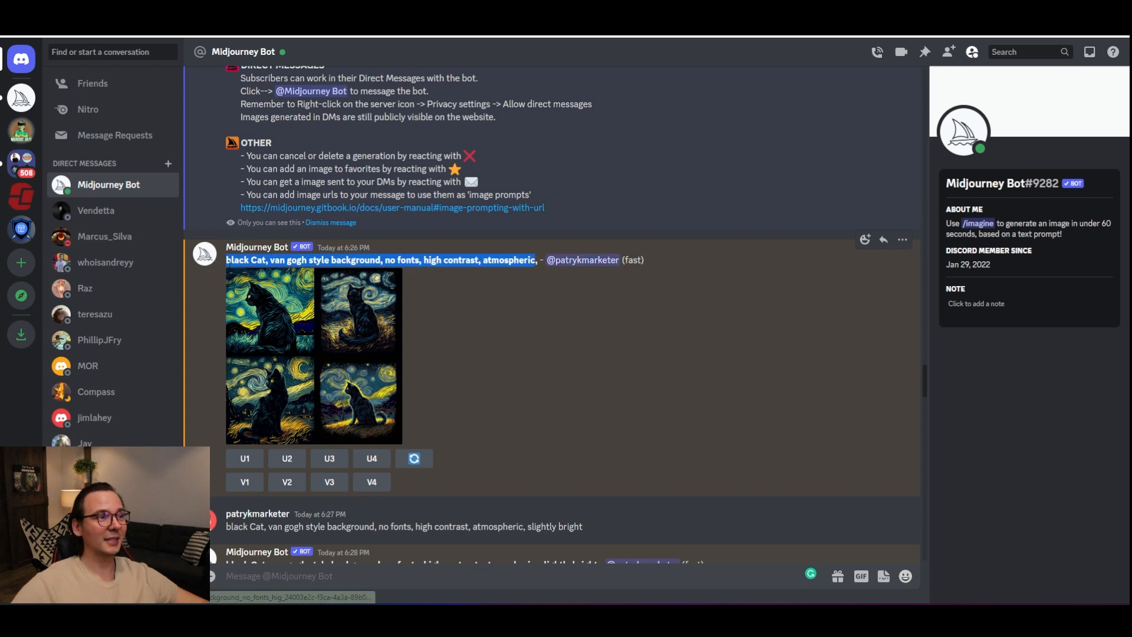
pyautogui.click(291, 338)
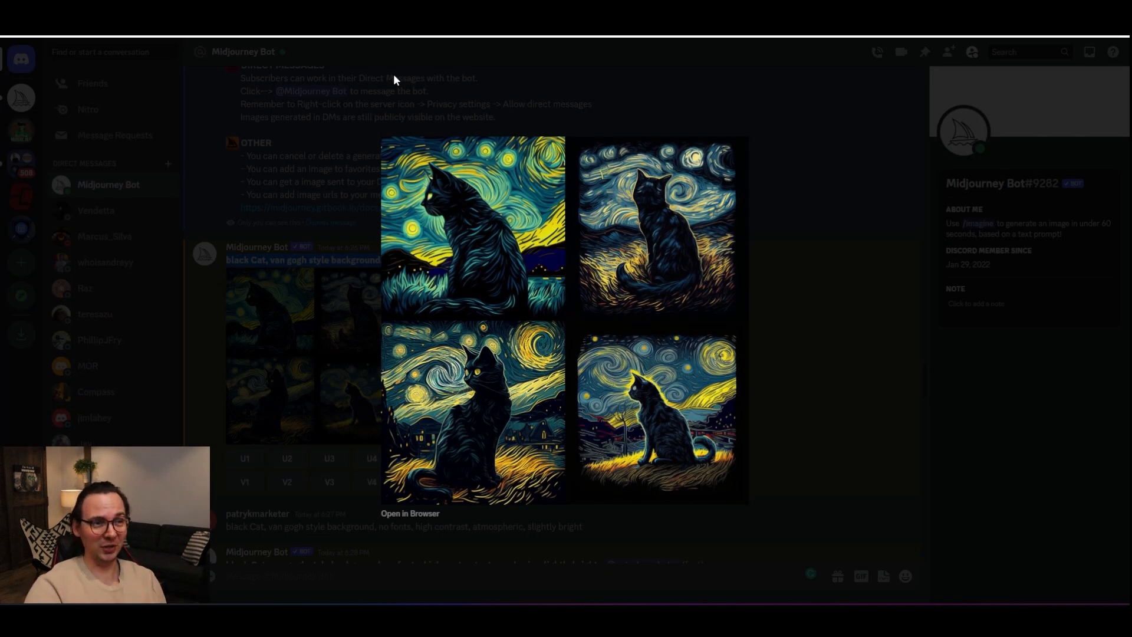
pyautogui.click(395, 76)
pyautogui.scroll(-6, 403, 264)
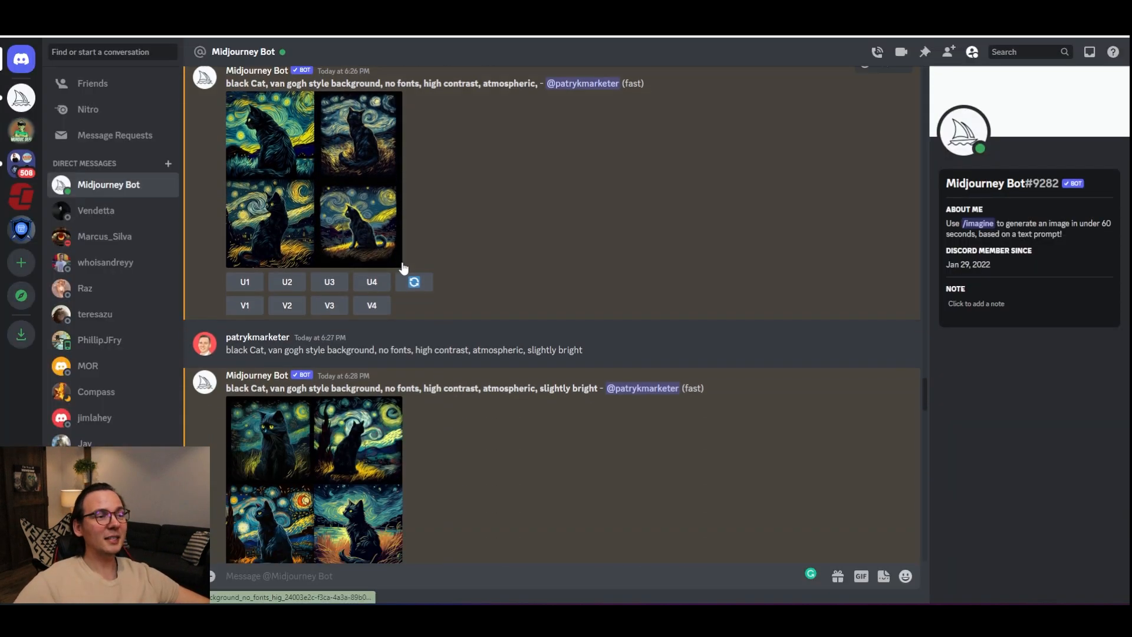
pyautogui.click(357, 284)
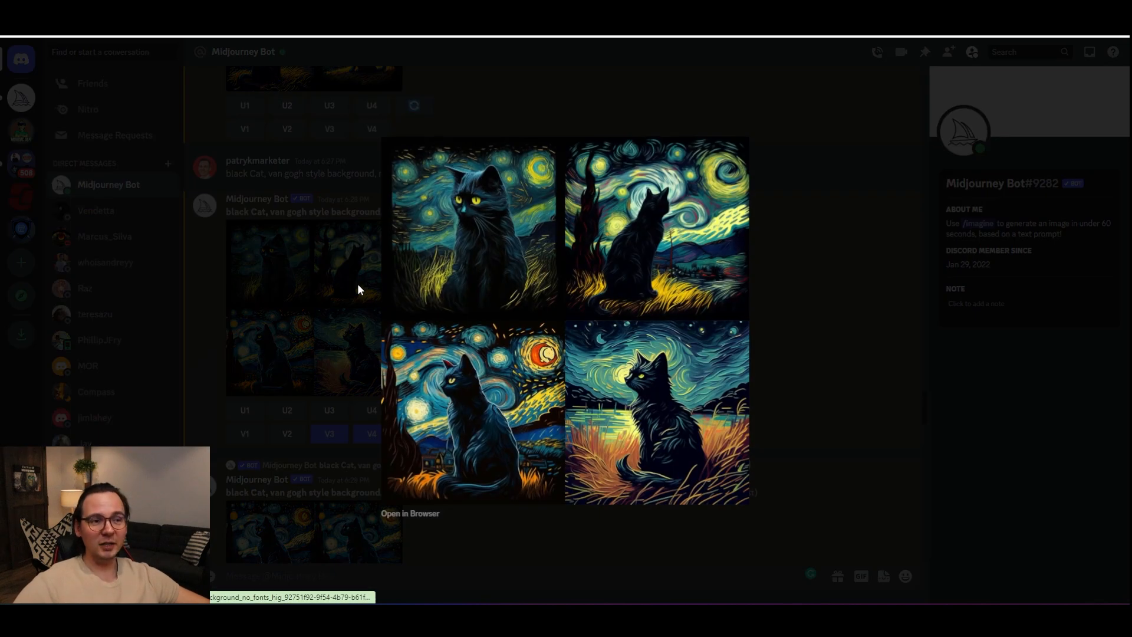
pyautogui.click(357, 285)
pyautogui.scroll(-5, 348, 330)
pyautogui.scroll(-5, 341, 371)
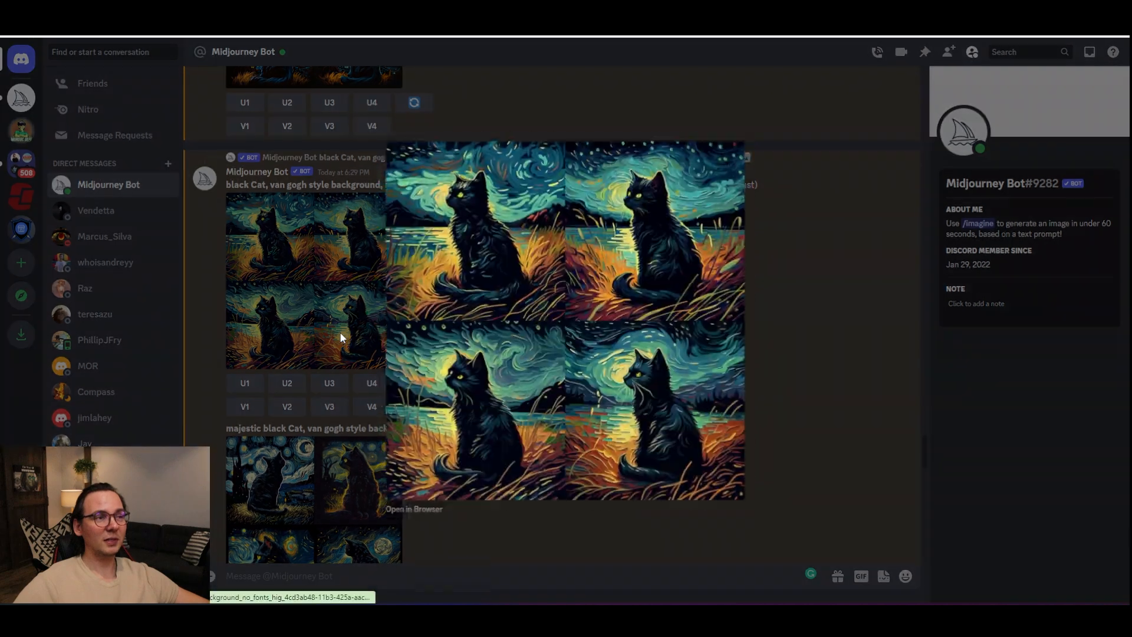
pyautogui.click(340, 332)
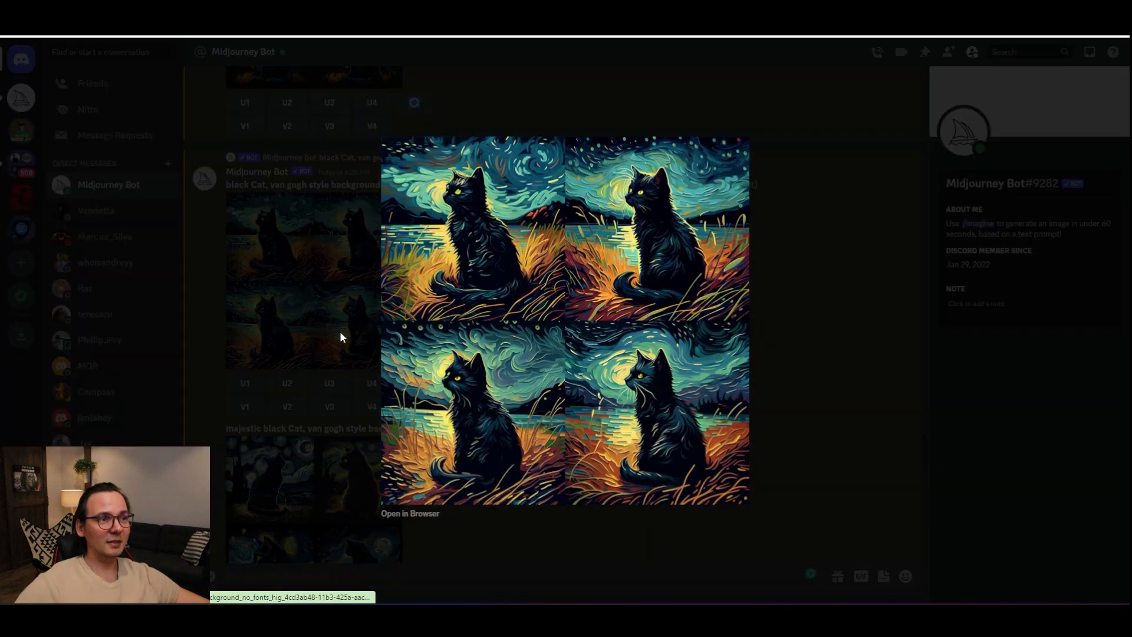
pyautogui.click(340, 331)
pyautogui.scroll(-5, 330, 360)
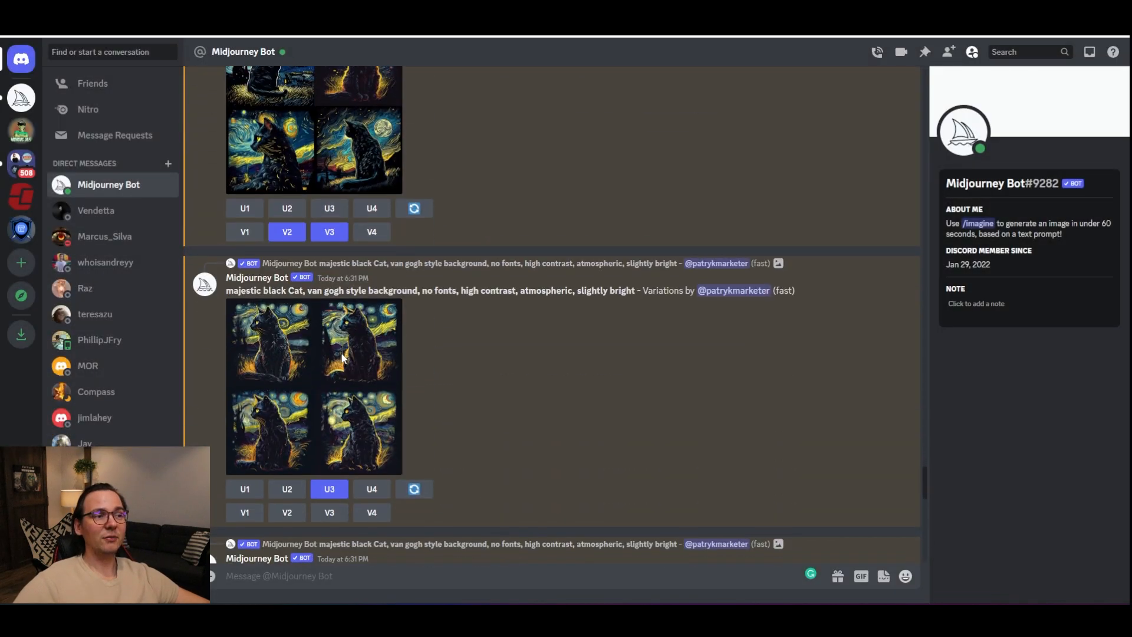
pyautogui.scroll(-15, 345, 354)
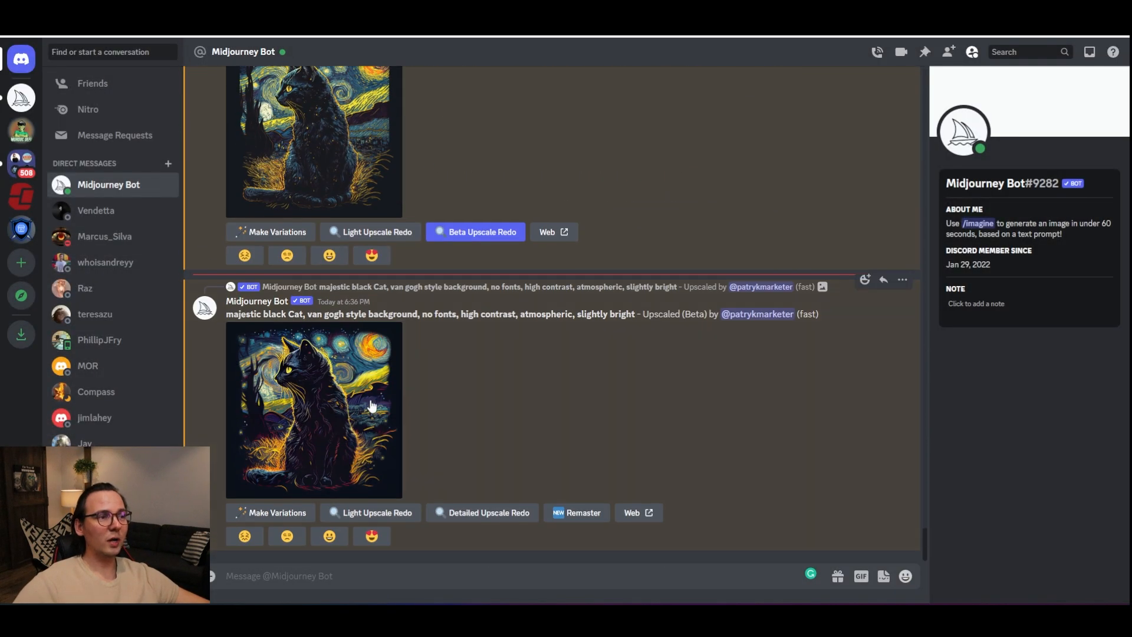
pyautogui.click(361, 404)
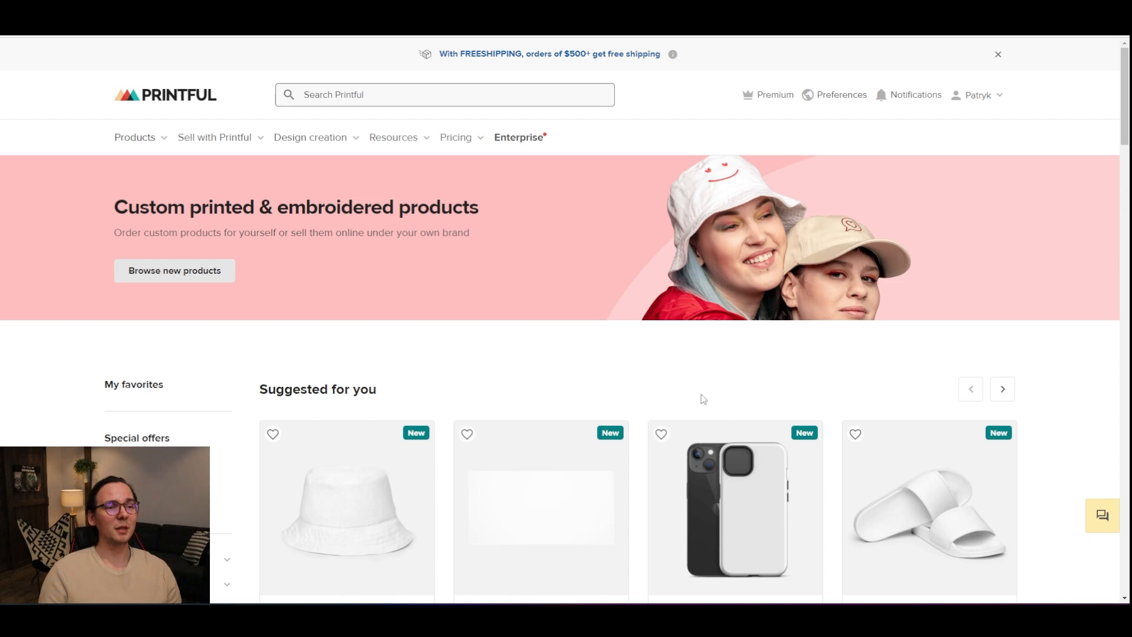
# Step: Browse Printful's suggested products and expand the Home & living wall art categories
pyautogui.scroll(-2, 688, 361)
pyautogui.scroll(-3, 701, 380)
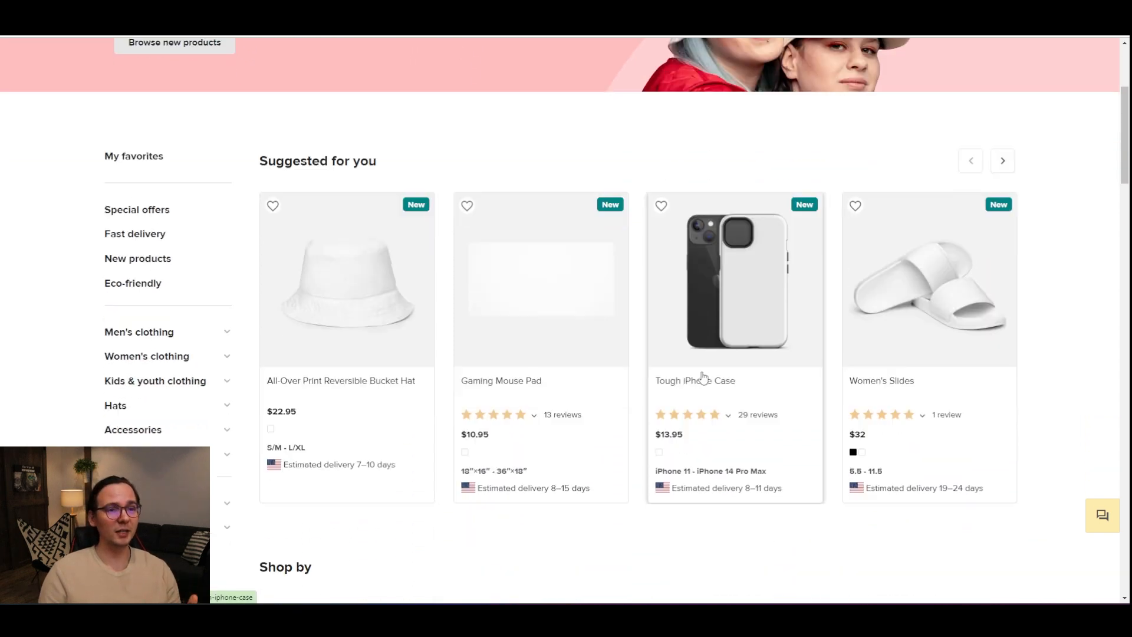
pyautogui.scroll(-3, 330, 272)
pyautogui.scroll(-1, 416, 281)
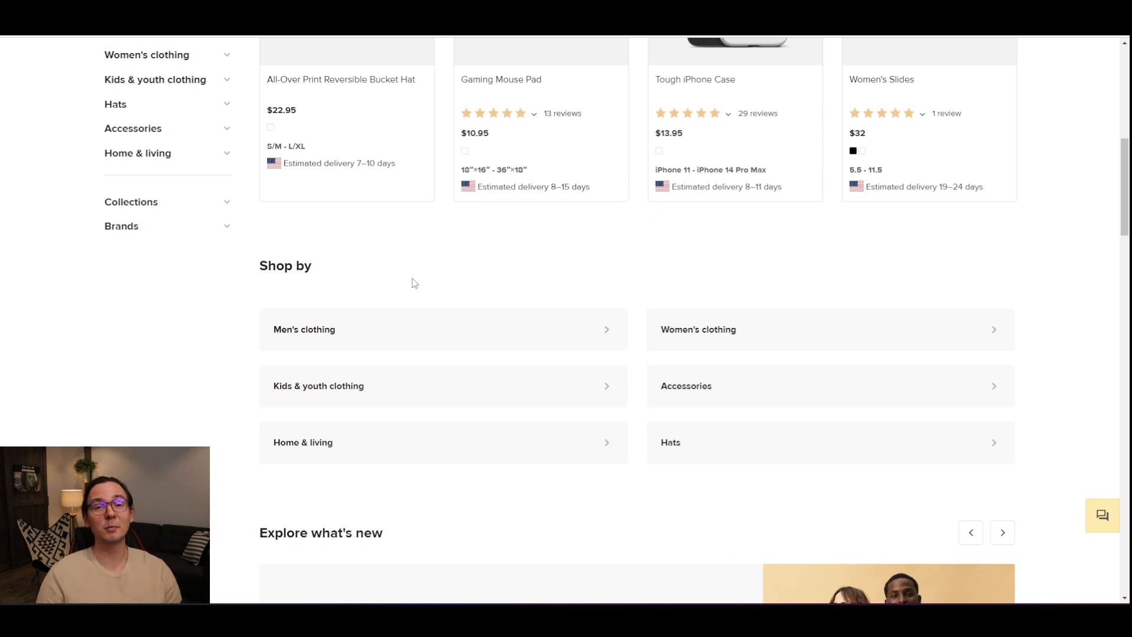
pyautogui.scroll(3, 278, 235)
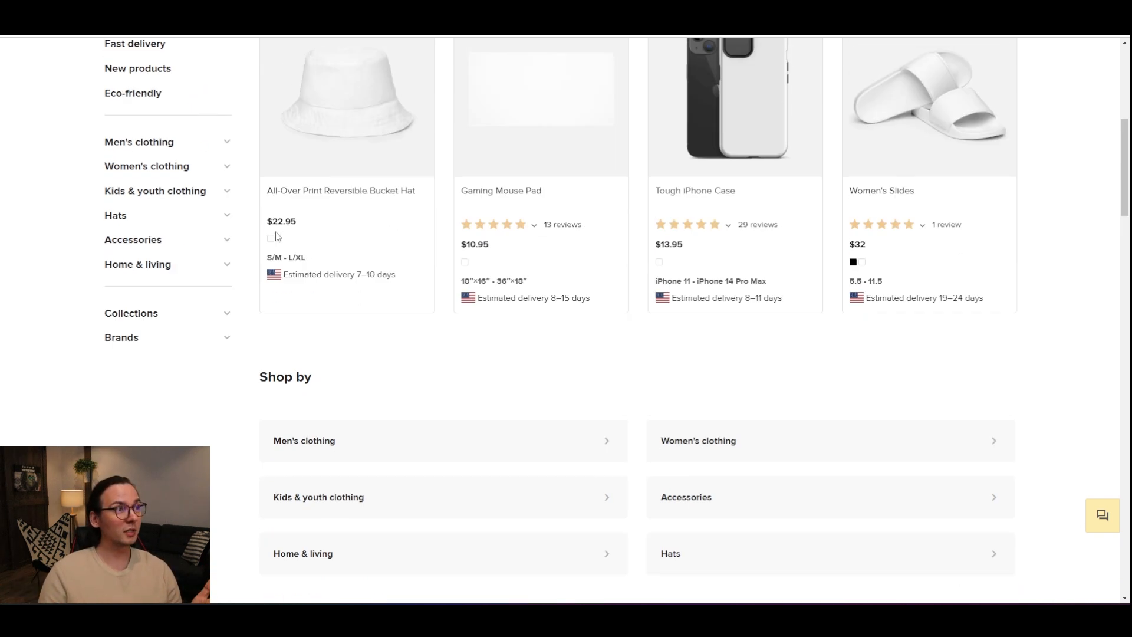
pyautogui.click(147, 330)
pyautogui.scroll(-2, 168, 330)
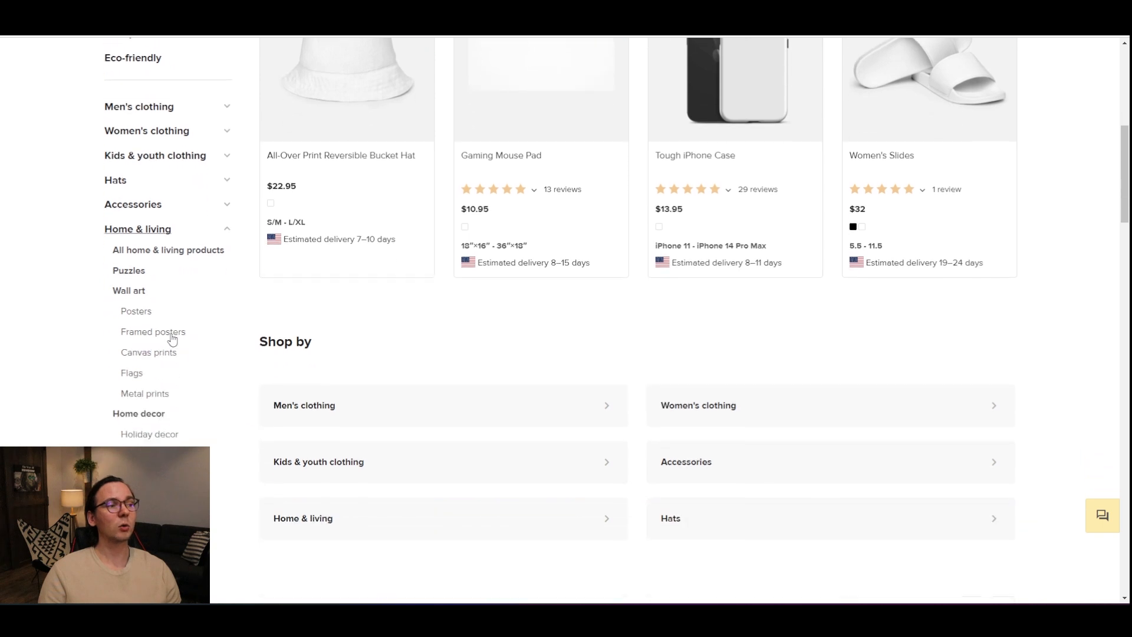
pyautogui.click(147, 300)
pyautogui.scroll(-2, 223, 323)
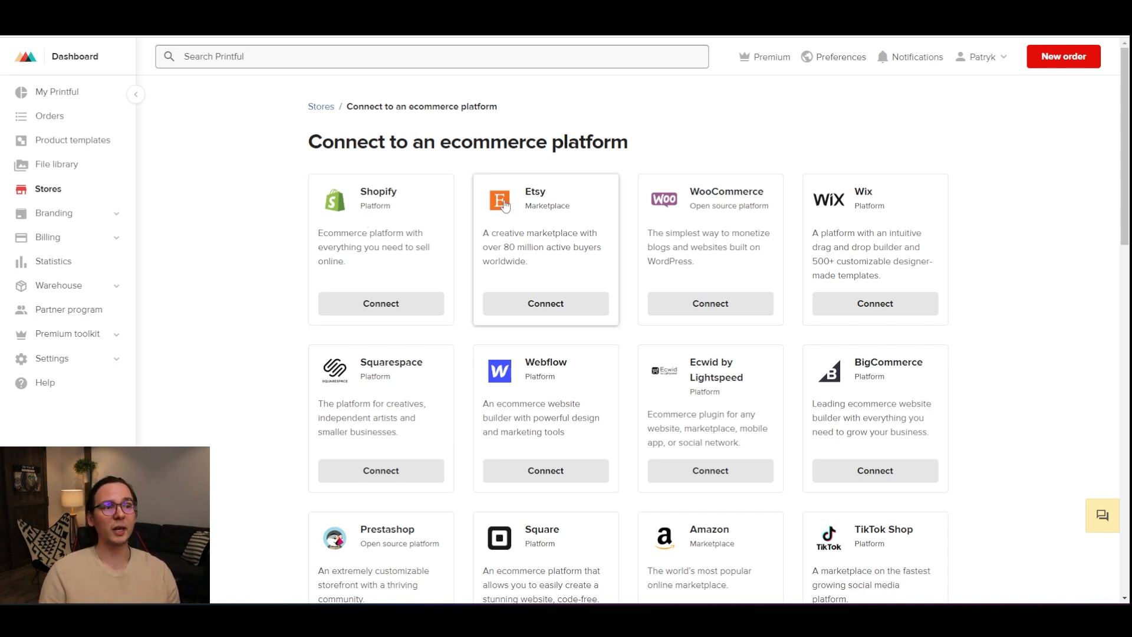
# Step: Scroll through the ecommerce platforms available for connecting a store
pyautogui.scroll(-2, 525, 318)
pyautogui.scroll(-3, 531, 281)
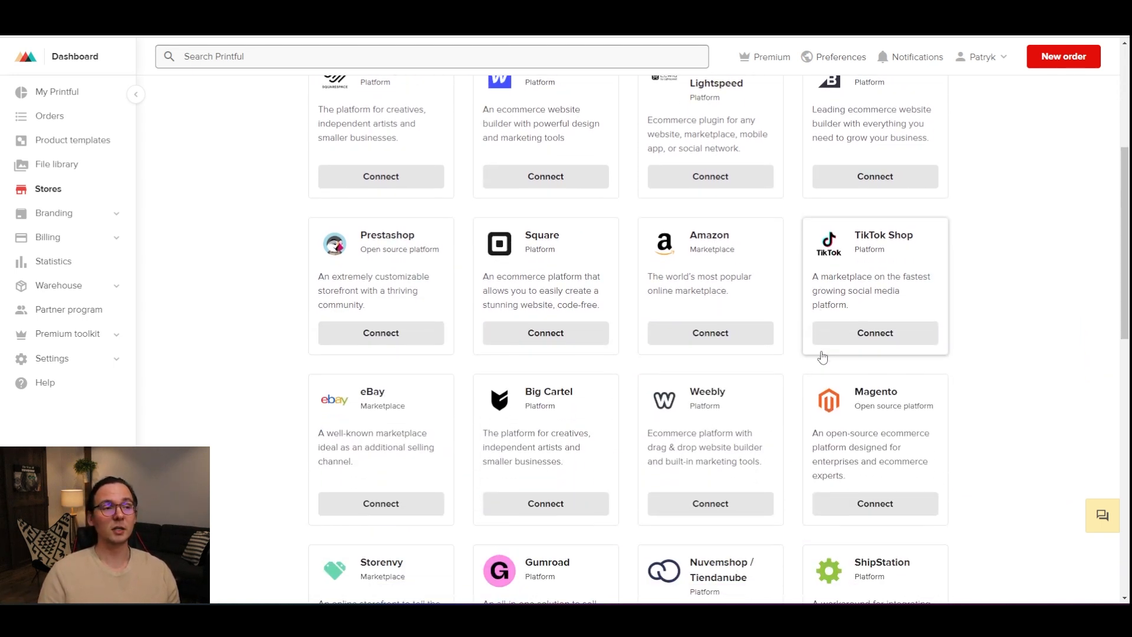
pyautogui.scroll(-6, 397, 410)
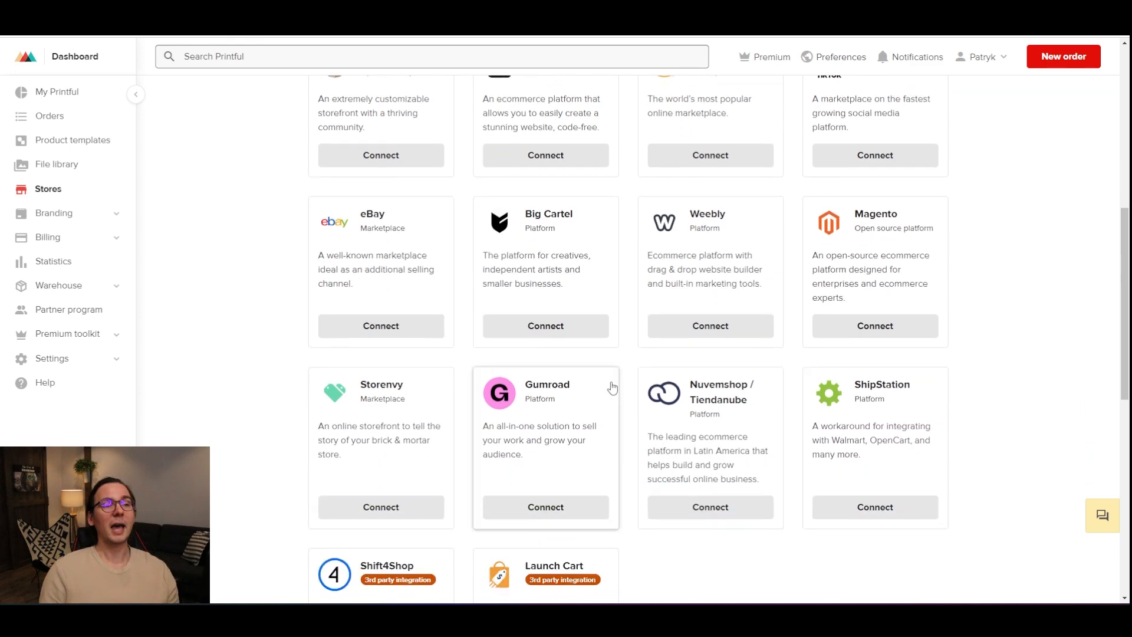
pyautogui.scroll(10, 576, 321)
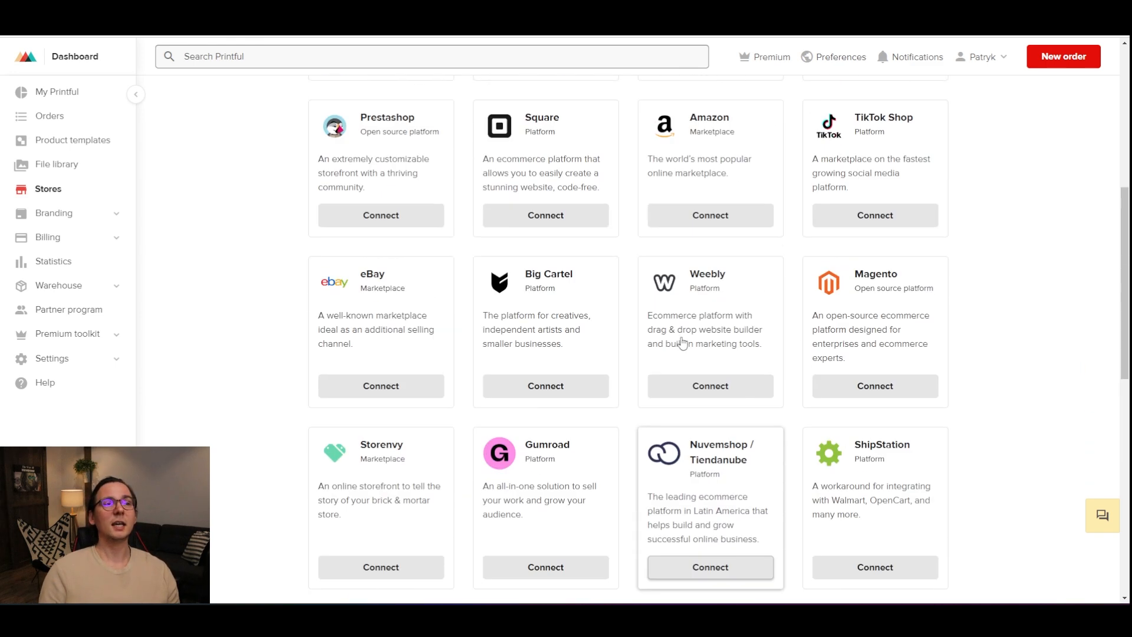
pyautogui.scroll(1, 682, 341)
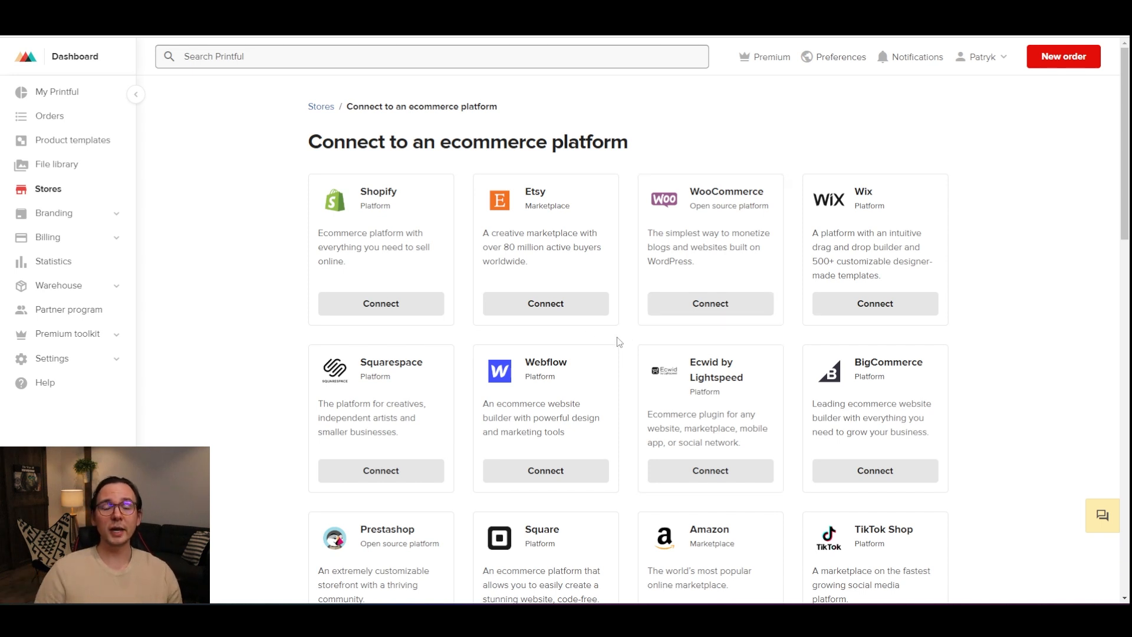
# Step: Create a new product template and pick the Enhanced Matte Paper Poster (in) under Home & living posters
pyautogui.click(566, 316)
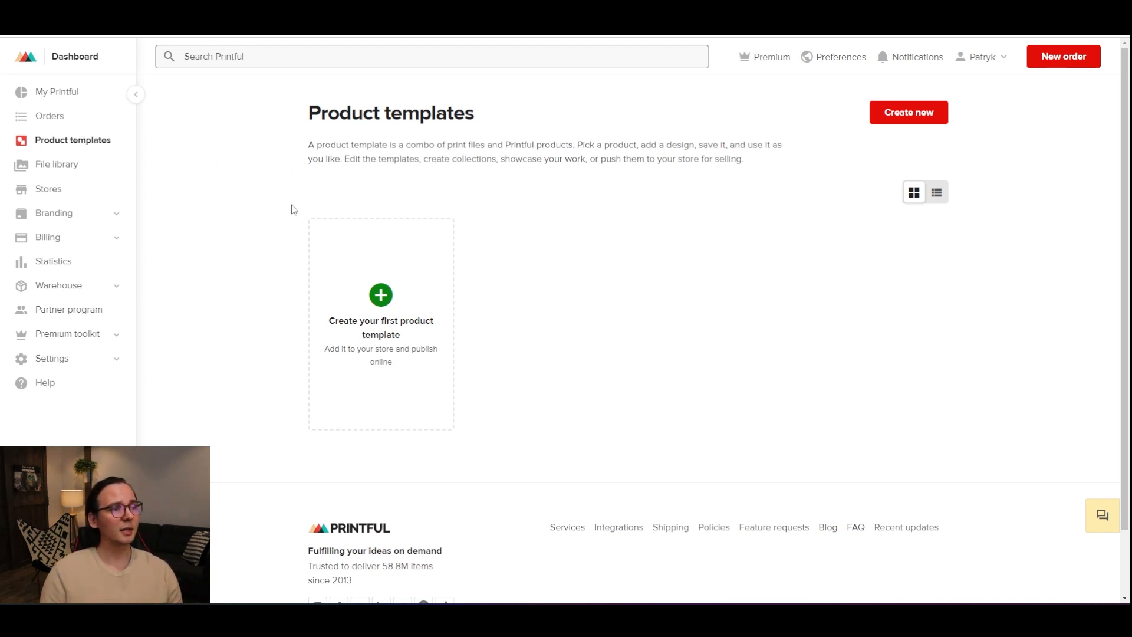
pyautogui.click(371, 298)
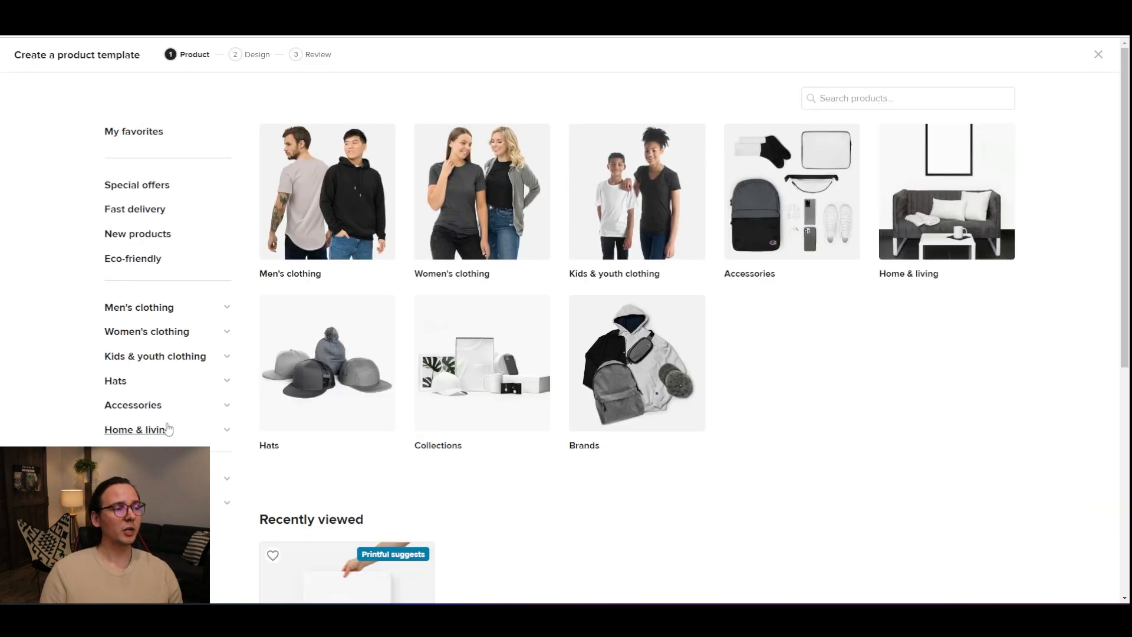
pyautogui.click(186, 435)
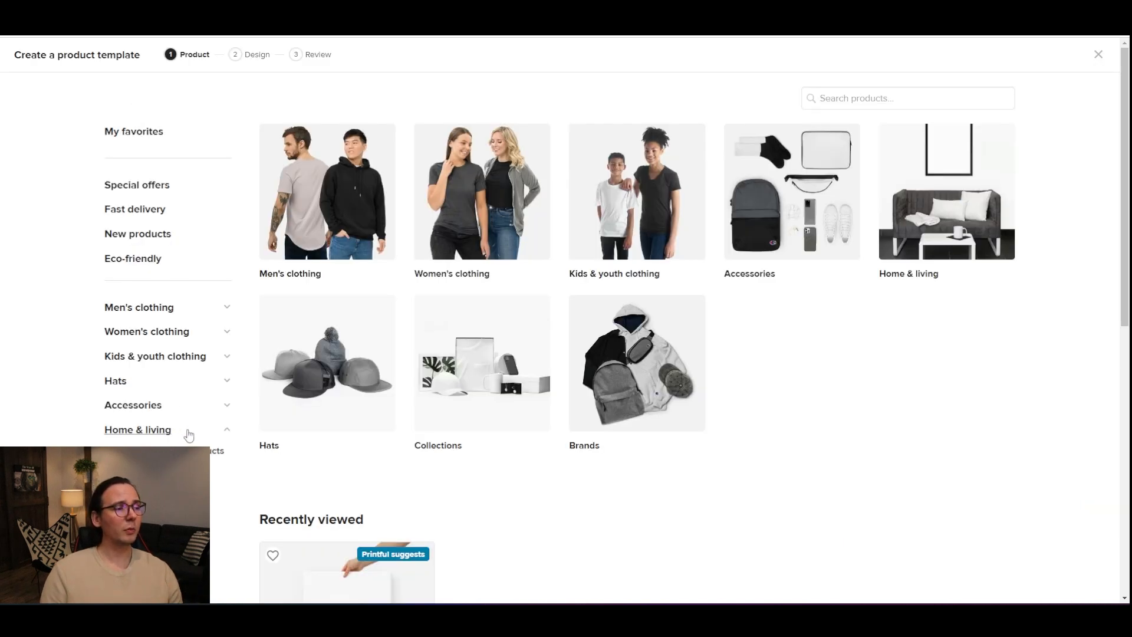
pyautogui.scroll(-2, 189, 434)
pyautogui.click(142, 395)
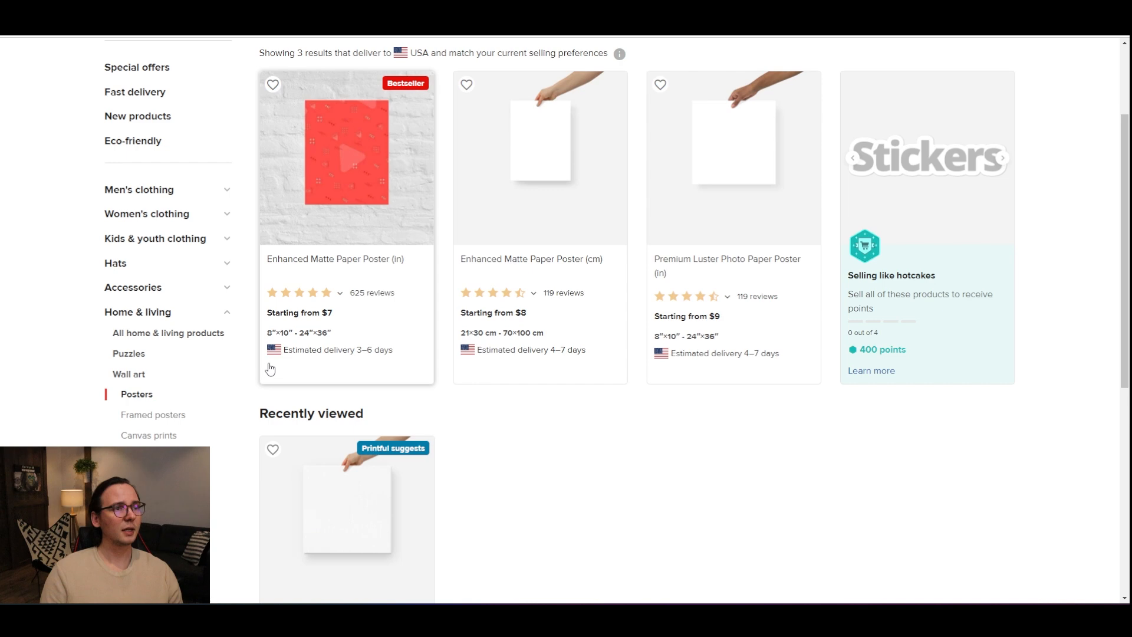
pyautogui.scroll(1, 270, 369)
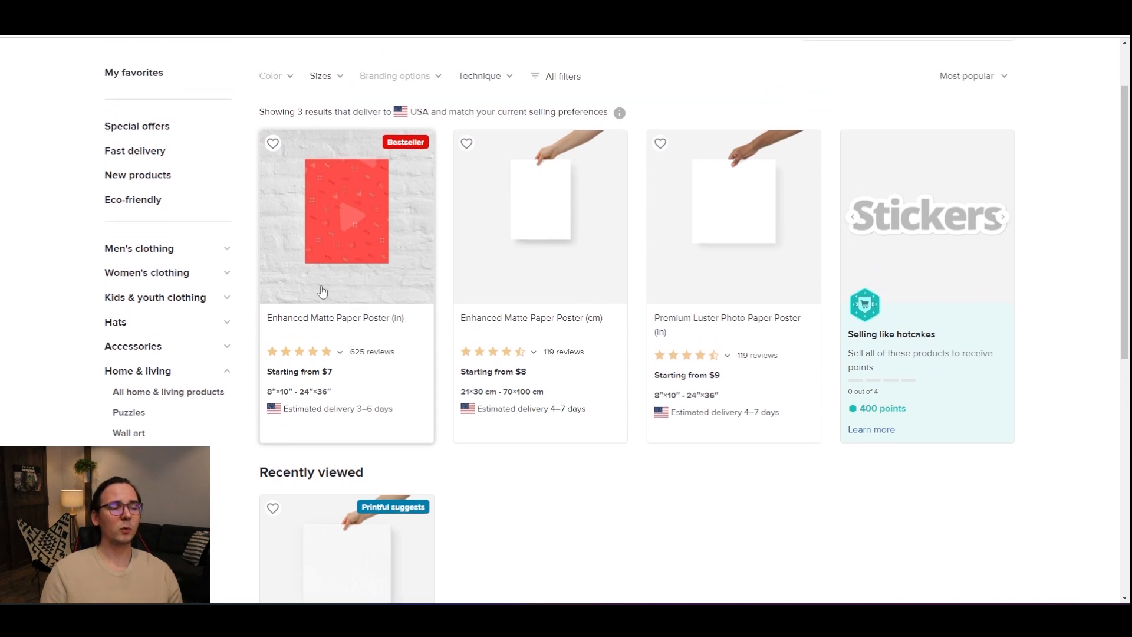
pyautogui.scroll(1, 323, 291)
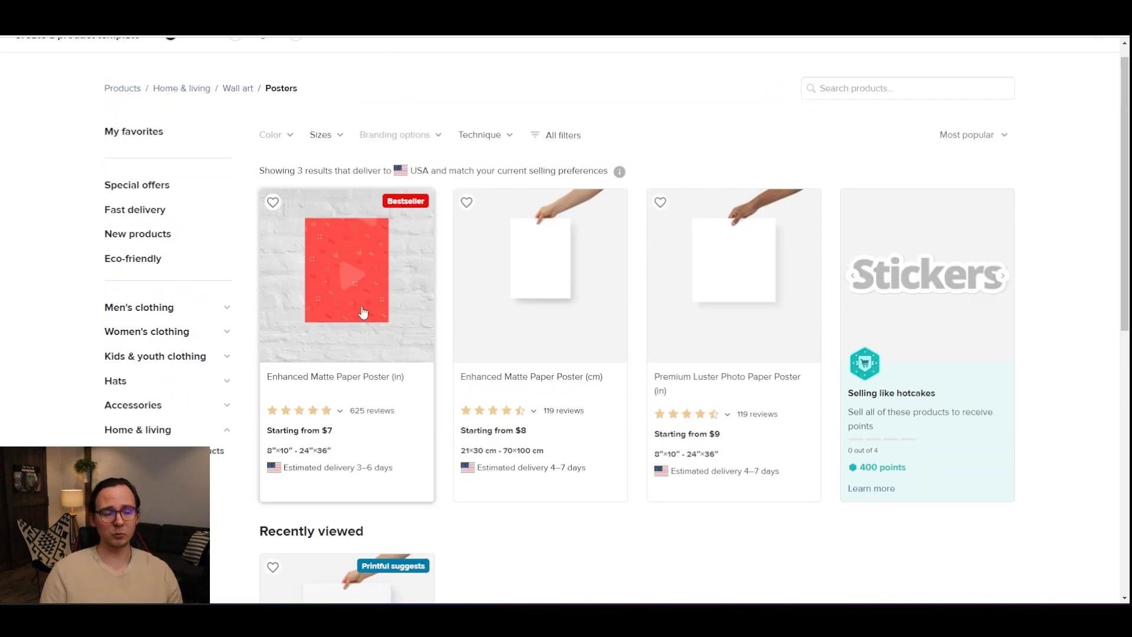
pyautogui.click(363, 312)
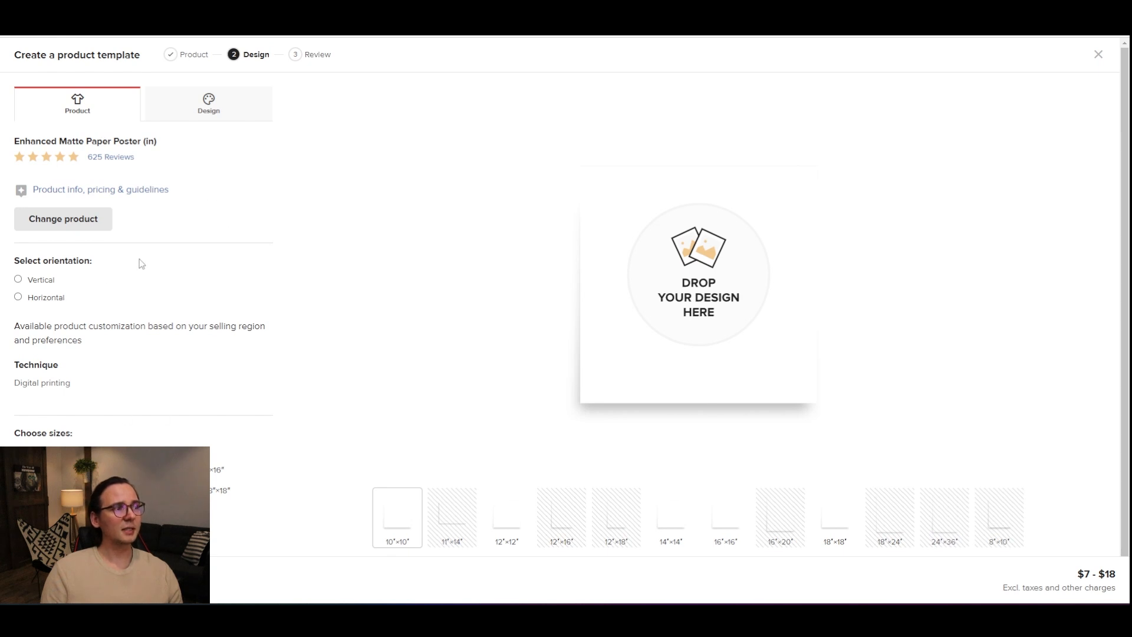
# Step: Set the poster orientation to Vertical and deselect the 8″×10″, 10″×10″ and 11″×14″ sizes
pyautogui.click(46, 284)
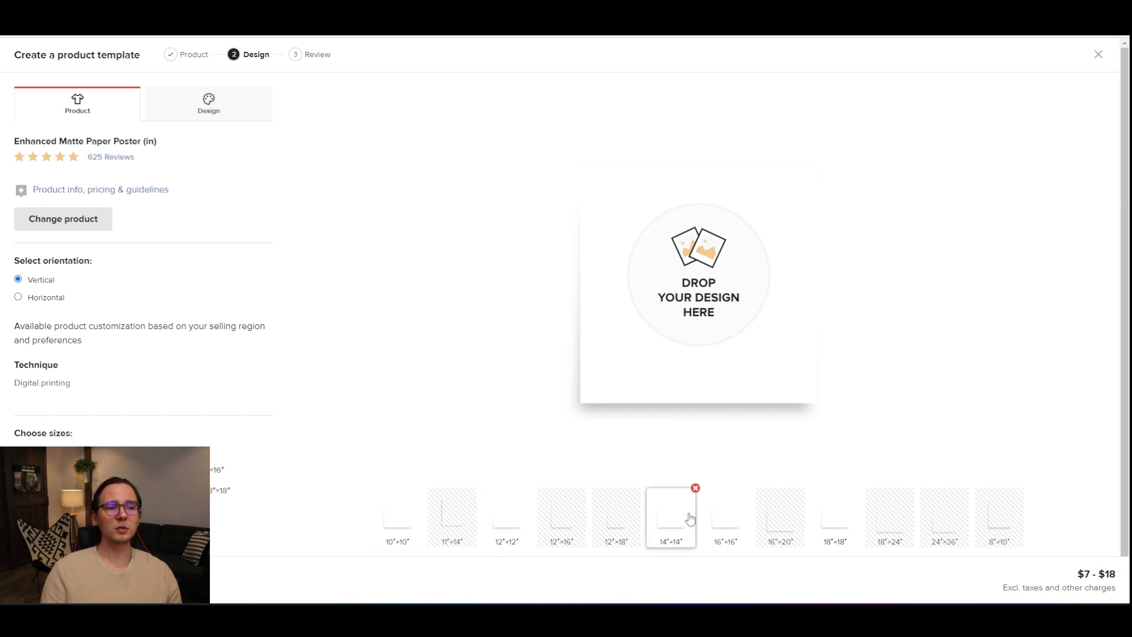
pyautogui.scroll(-1, 708, 507)
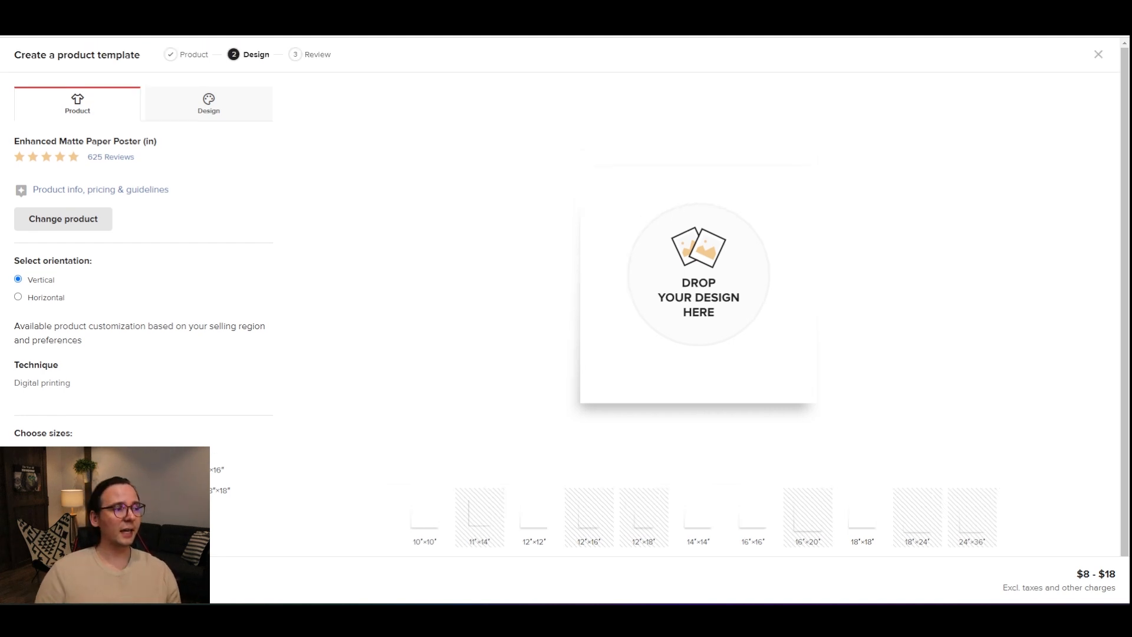
pyautogui.click(62, 470)
pyautogui.click(148, 470)
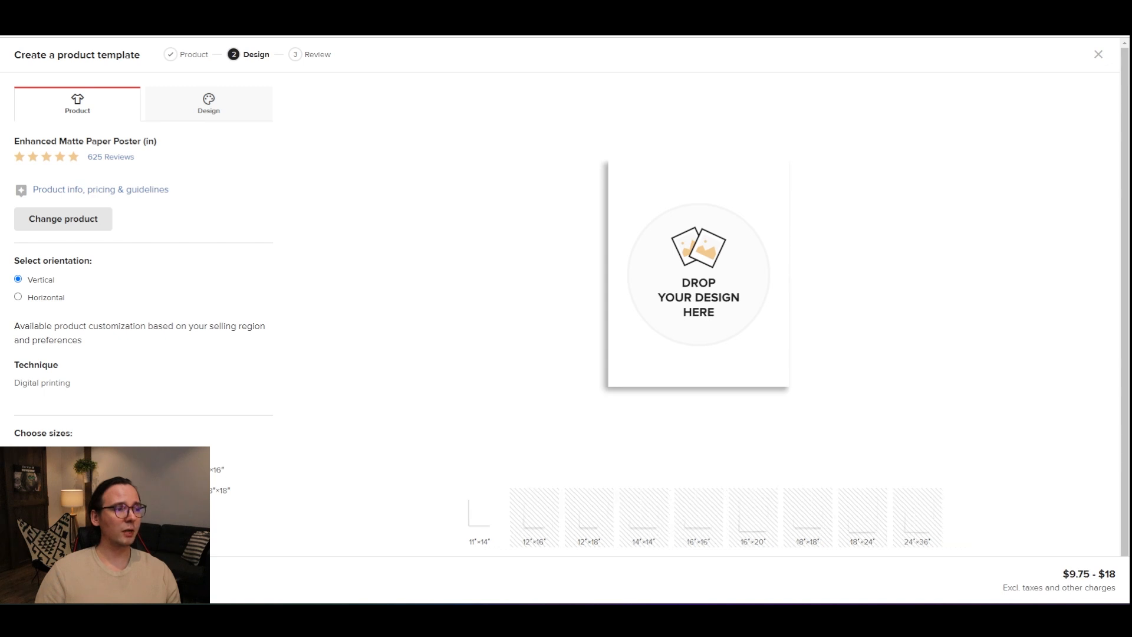
pyautogui.click(147, 470)
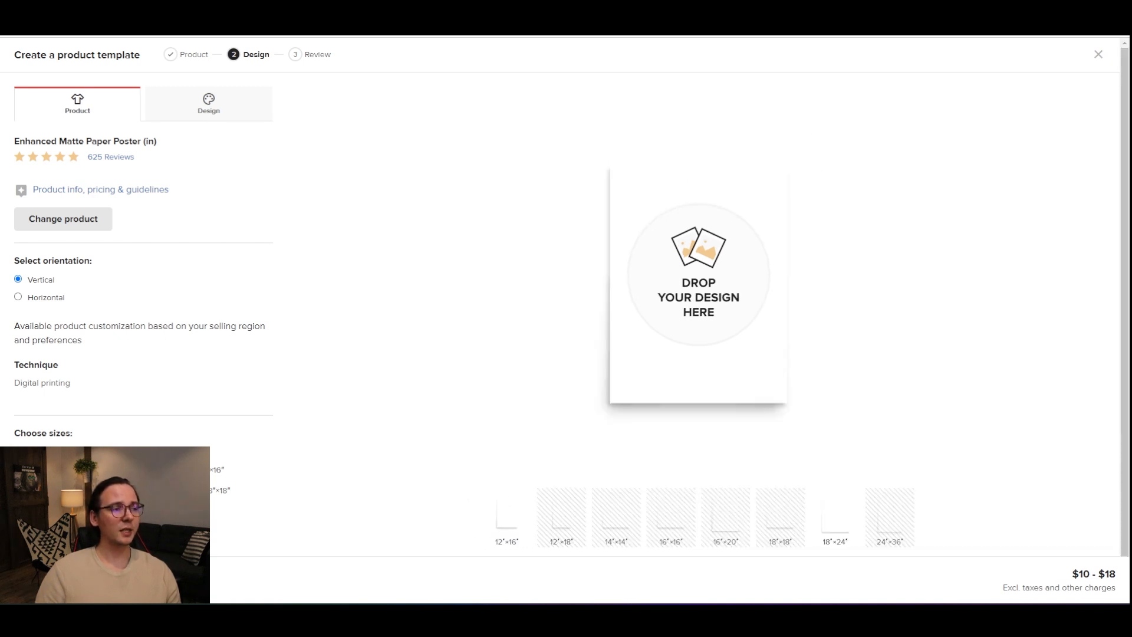
pyautogui.scroll(-1, 564, 298)
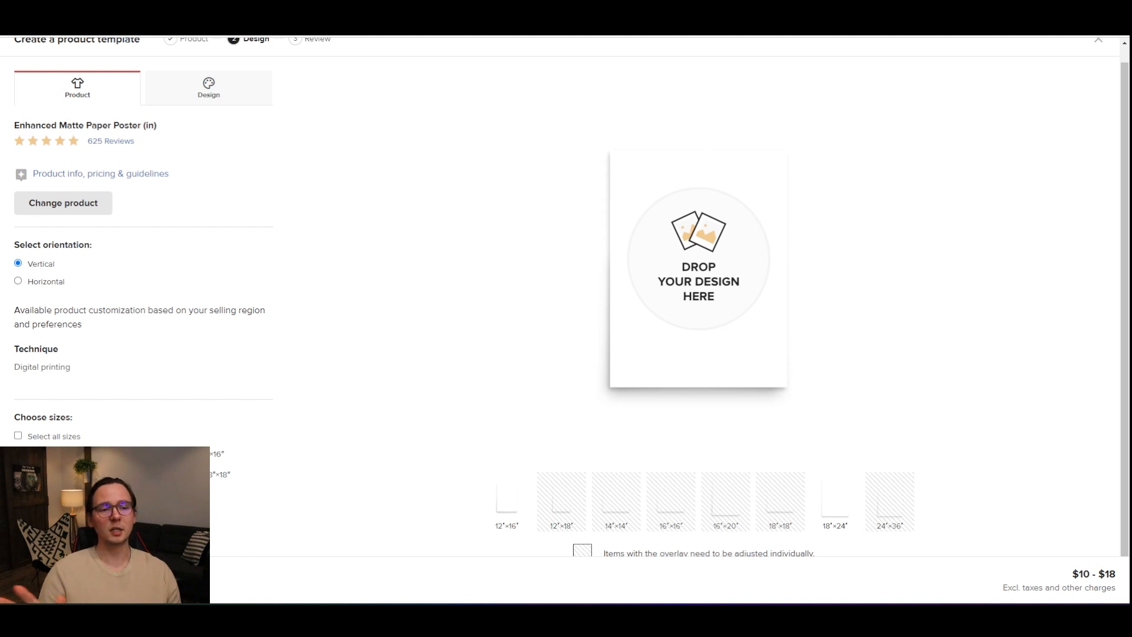
pyautogui.scroll(1, 261, 400)
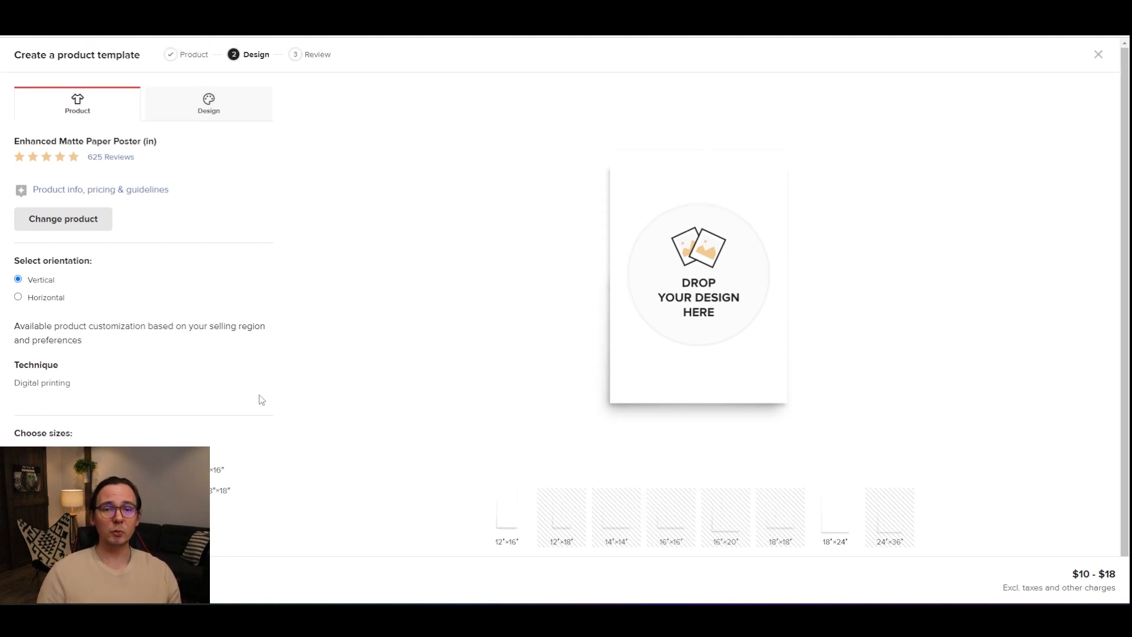
# Step: Apply use-this.png from the store's file library as the poster design, dismiss the tip, and switch to the 12″×18″ size
pyautogui.click(219, 117)
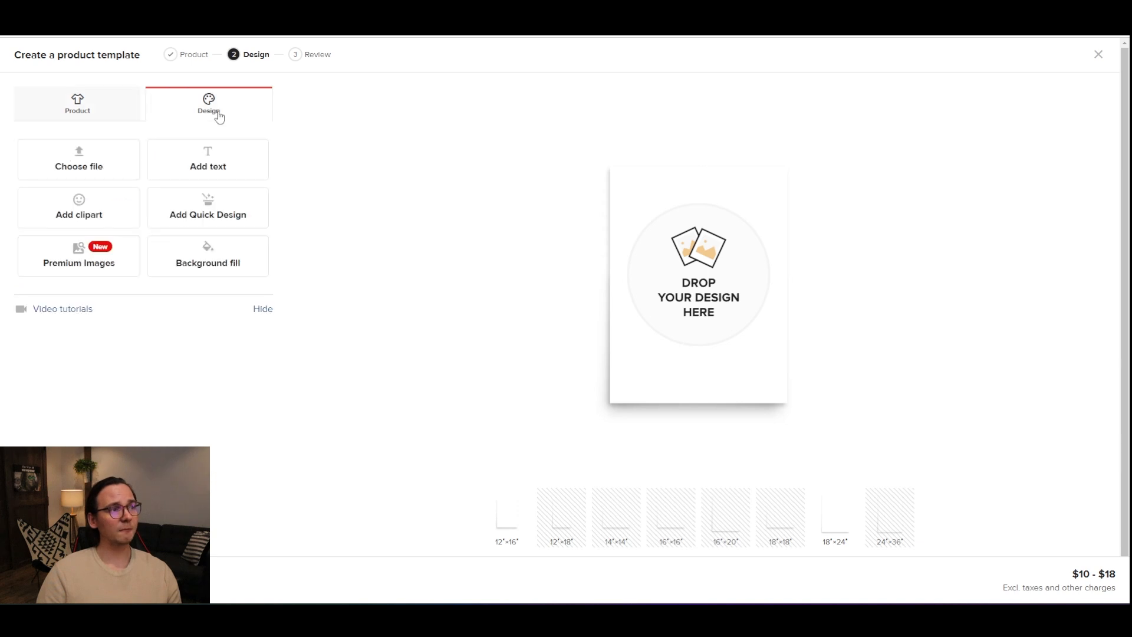
pyautogui.click(46, 180)
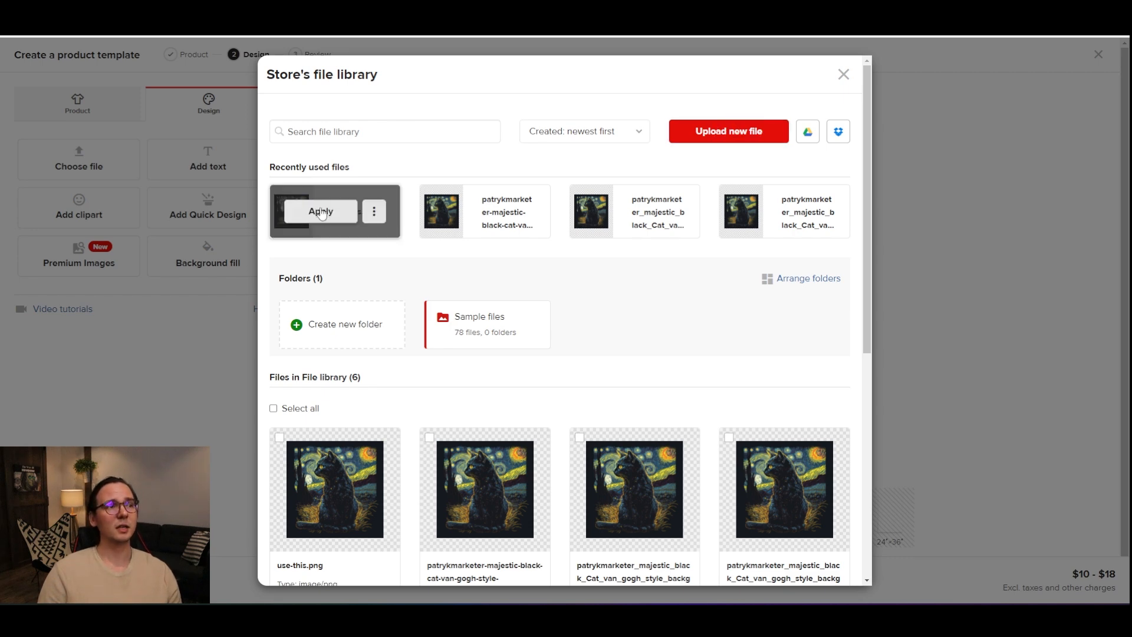
pyautogui.click(321, 213)
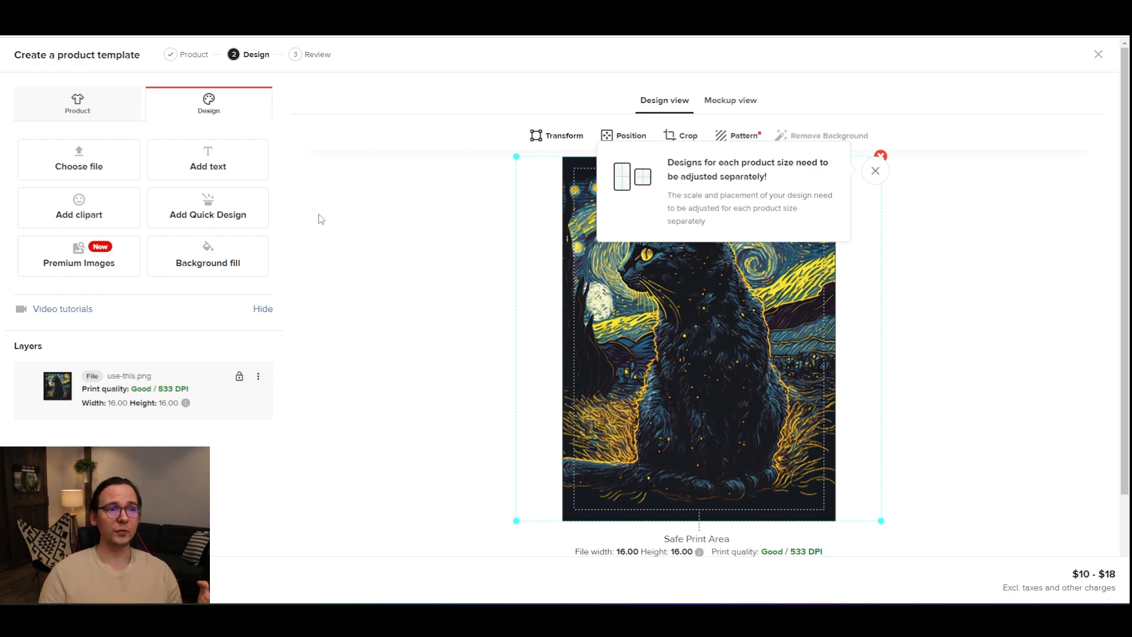
pyautogui.click(875, 170)
pyautogui.scroll(-2, 956, 243)
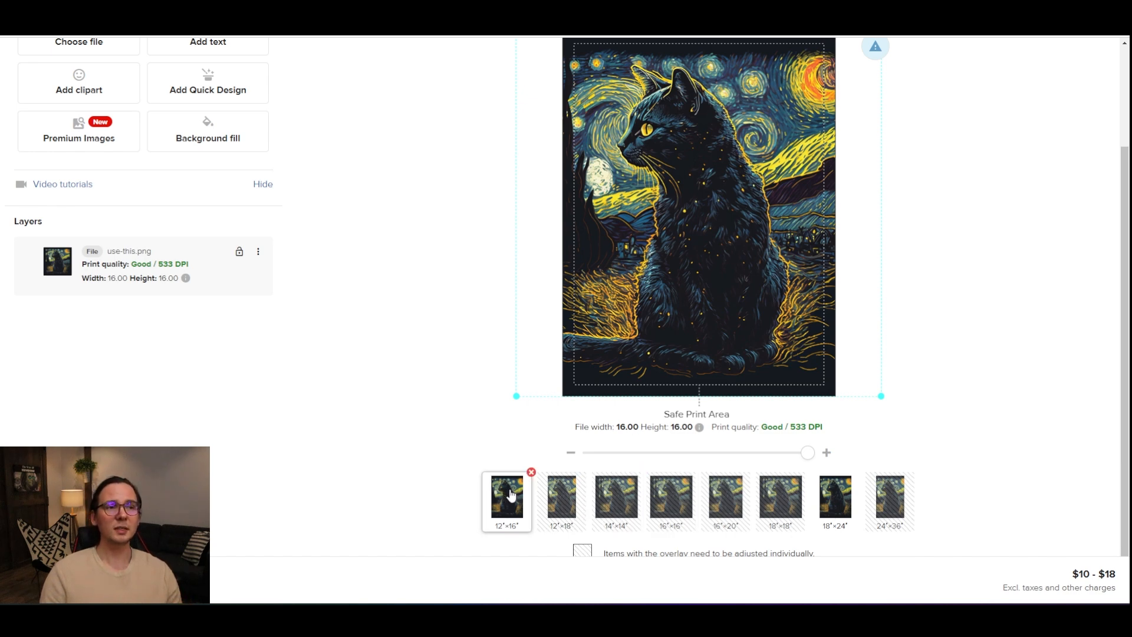
pyautogui.click(561, 509)
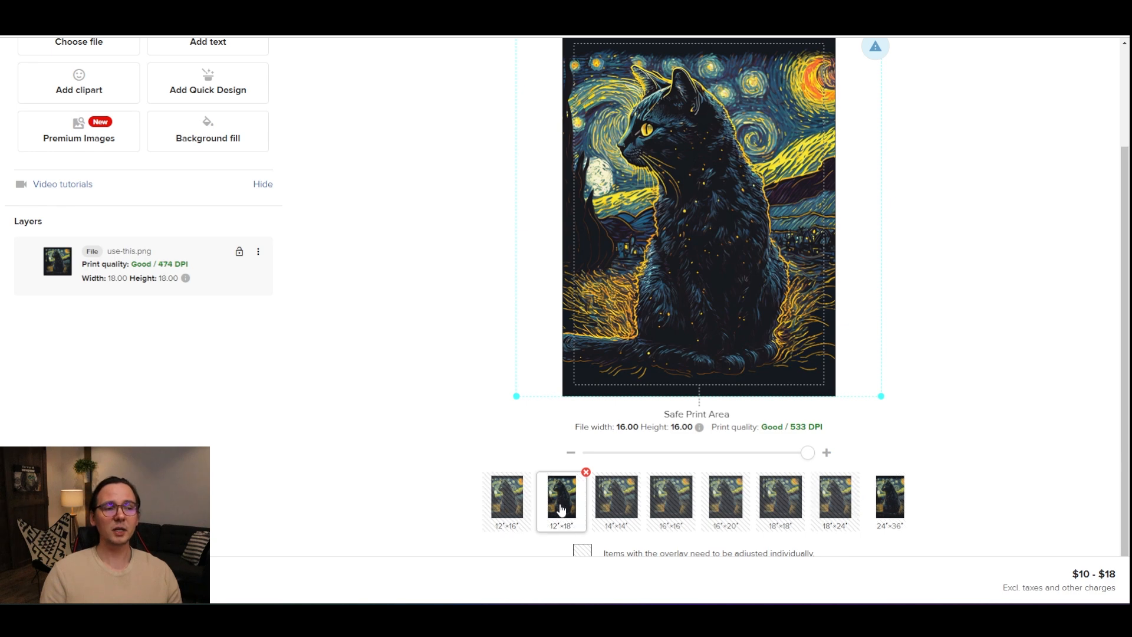
# Step: Preview the poster design on the 14″×14″ and 12″×16″ sizes
pyautogui.scroll(2, 651, 424)
pyautogui.scroll(-2, 651, 426)
pyautogui.click(621, 512)
pyautogui.scroll(2, 678, 394)
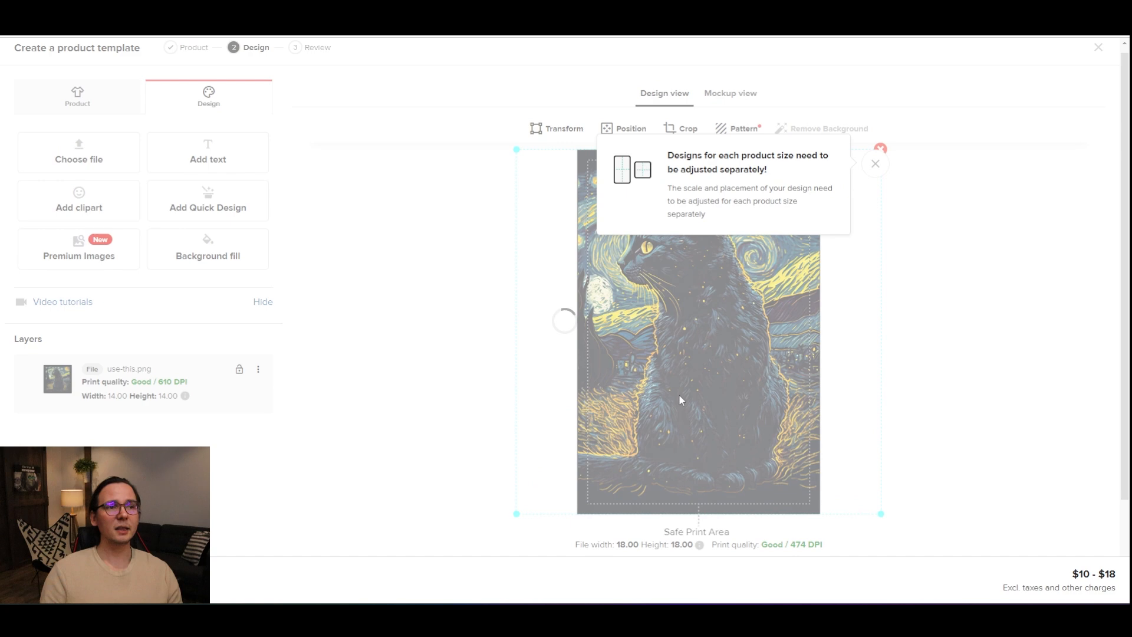
pyautogui.scroll(-2, 737, 336)
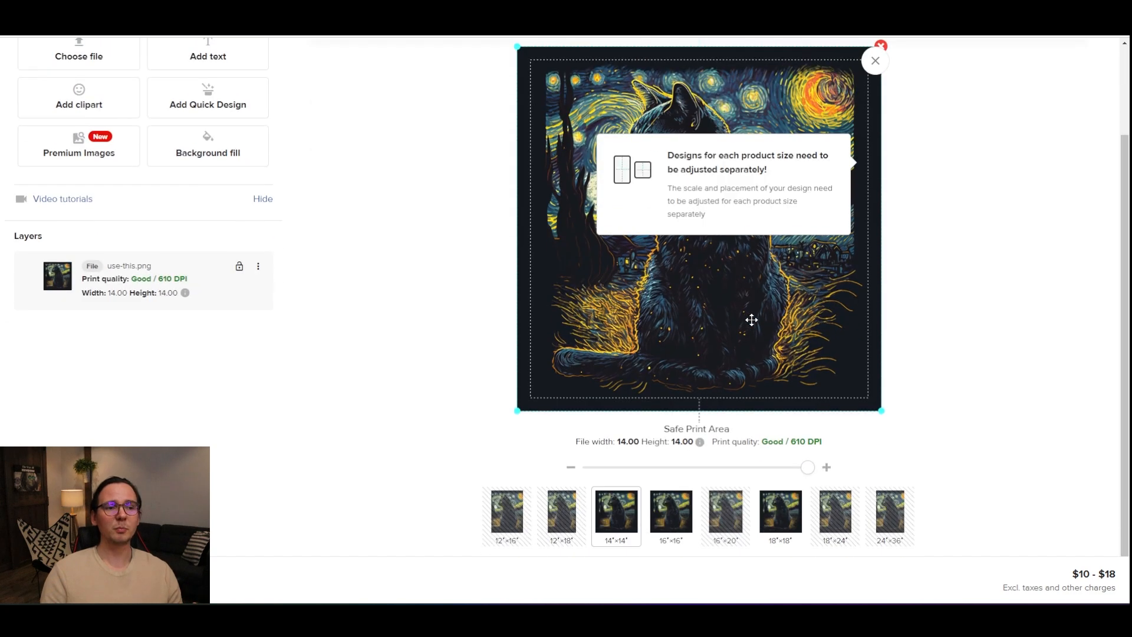
pyautogui.click(529, 507)
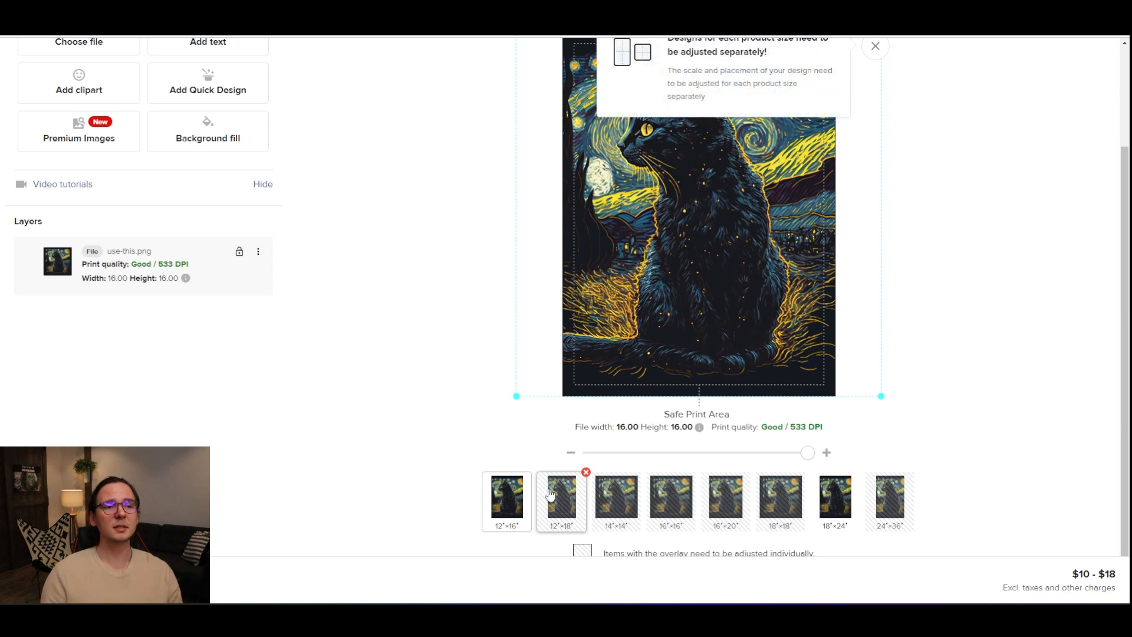
# Step: Dismiss the tip, then move the design up slightly and enlarge it to fill the 12″×16″ print area
pyautogui.click(875, 46)
pyautogui.scroll(1, 885, 95)
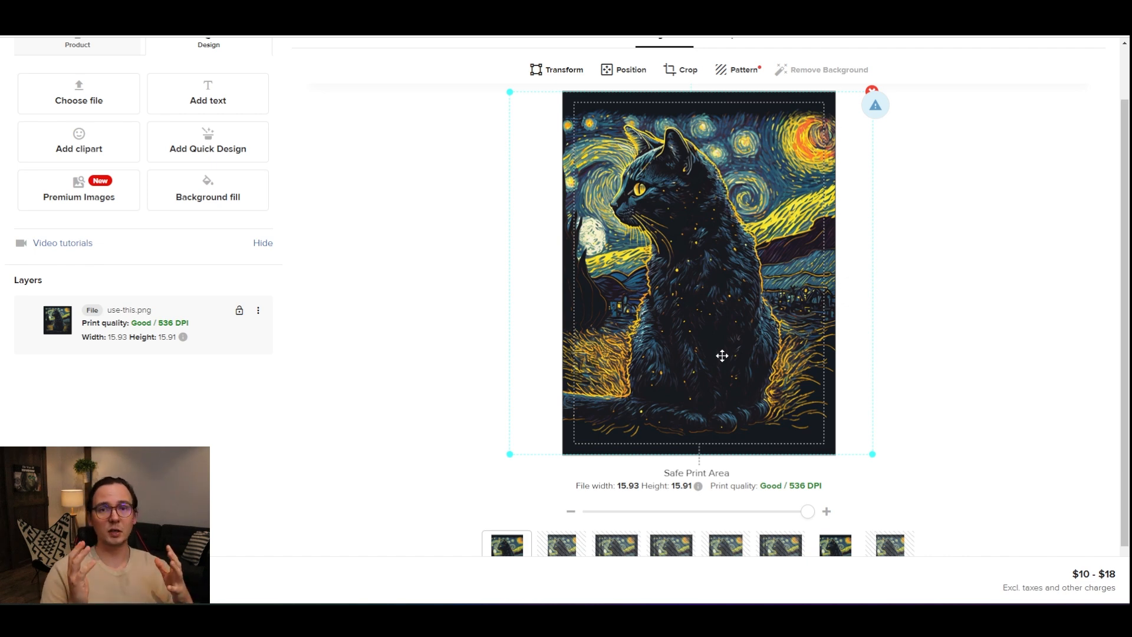
pyautogui.moveTo(691, 354); pyautogui.dragTo(690, 344)
pyautogui.moveTo(871, 446); pyautogui.dragTo(882, 455)
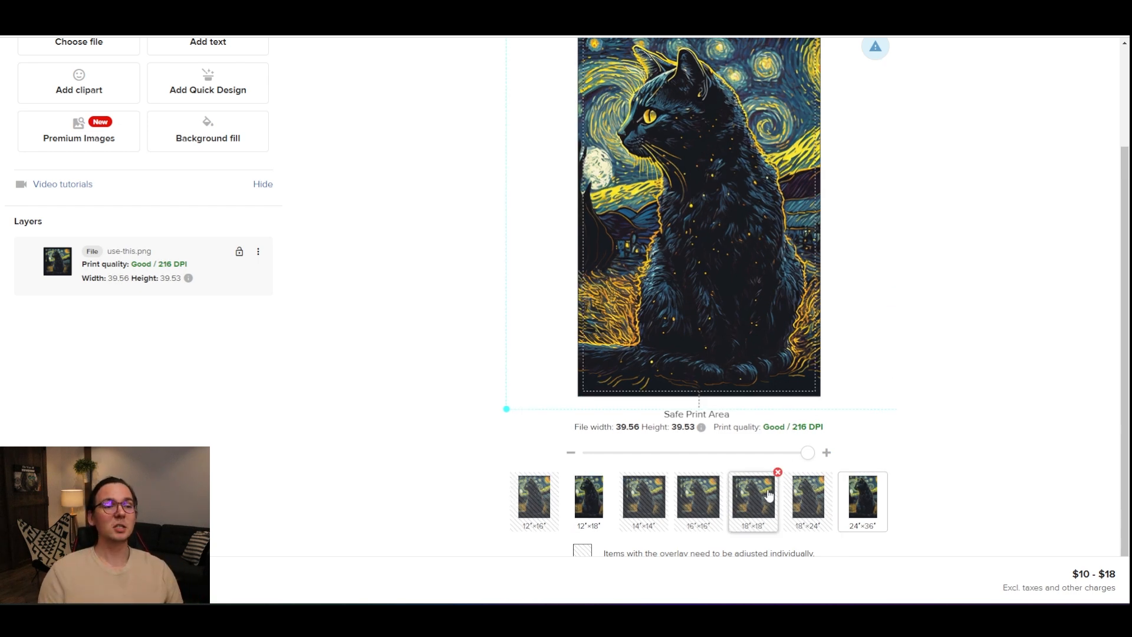
# Step: Check the 18″×18″ and 16″×16″ sizes, then switch to the mockup view and browse the generated poster mockups
pyautogui.click(739, 518)
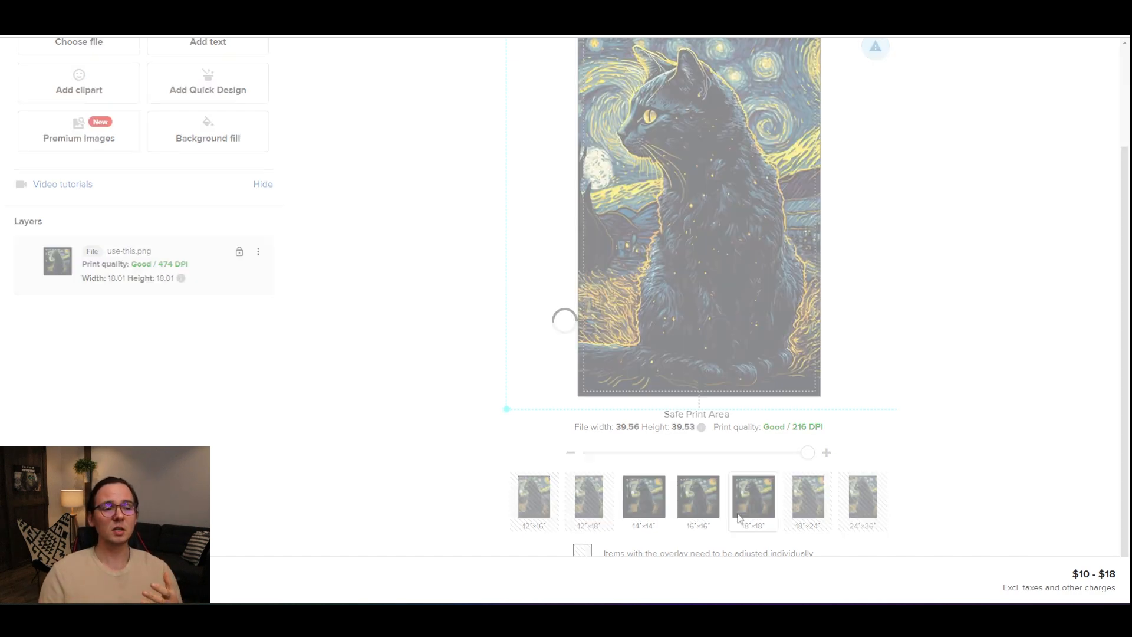
pyautogui.click(710, 518)
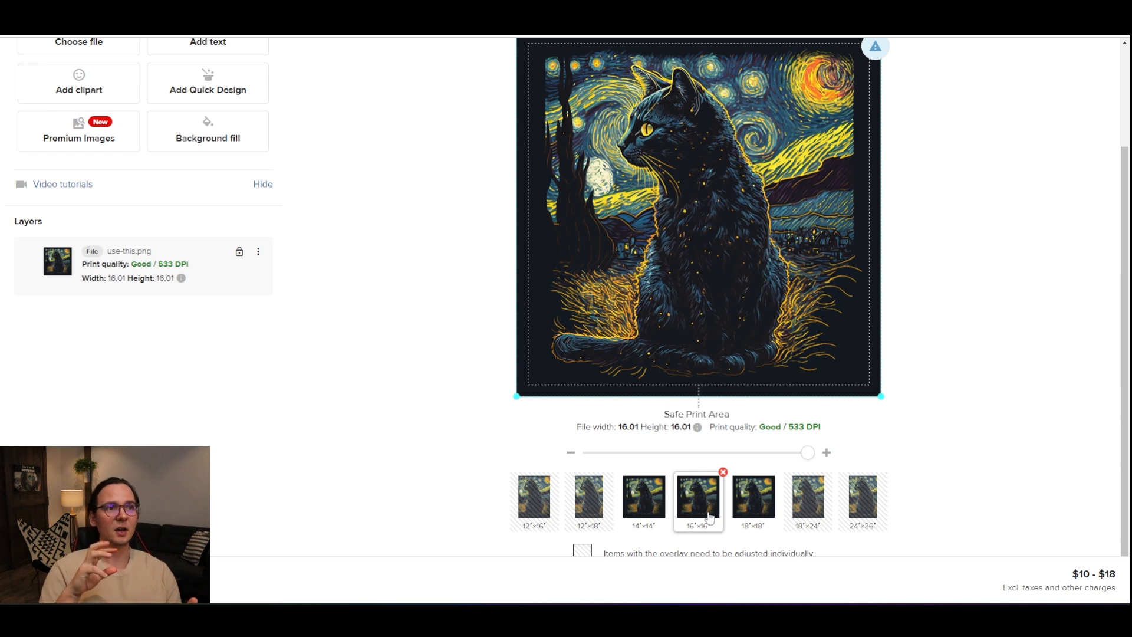
pyautogui.click(737, 101)
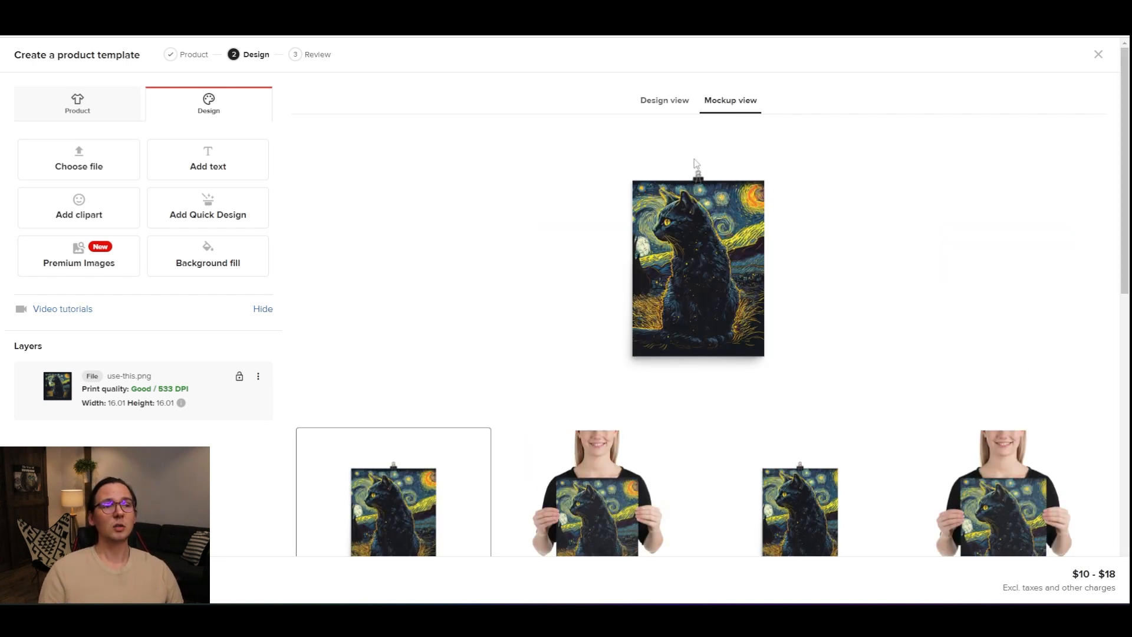
pyautogui.scroll(-6, 703, 161)
pyautogui.click(596, 194)
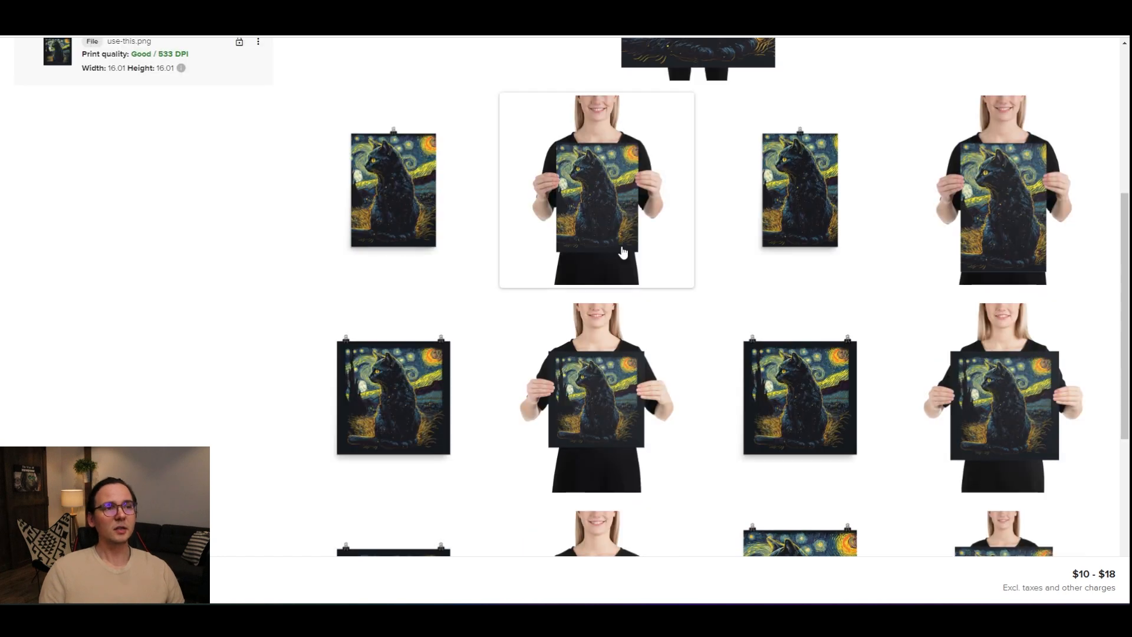
pyautogui.scroll(6, 678, 225)
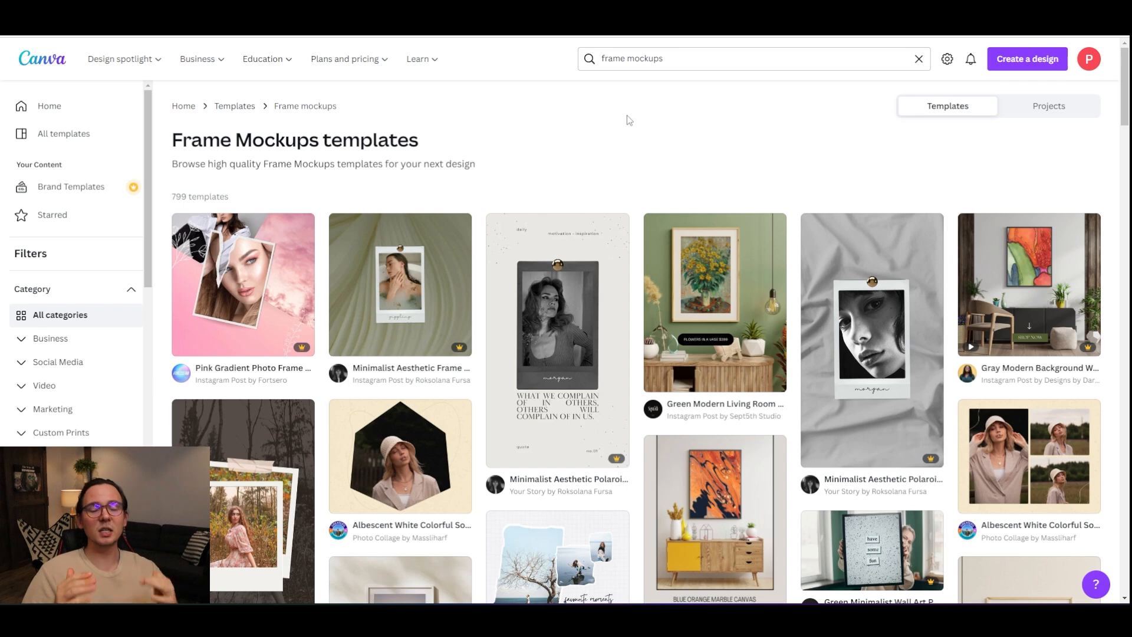
# Step: Switch to Canva, browse the frame mockups templates and open the Minimalist Portrait Photo Frame Mockup
pyautogui.scroll(-4, 758, 268)
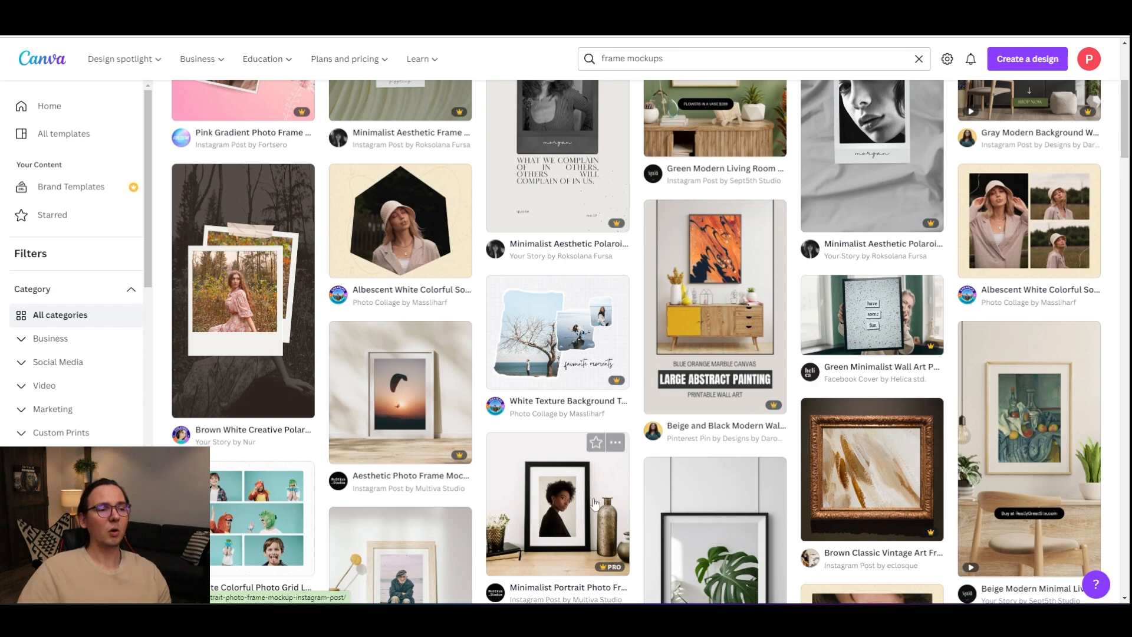
pyautogui.scroll(-2, 562, 522)
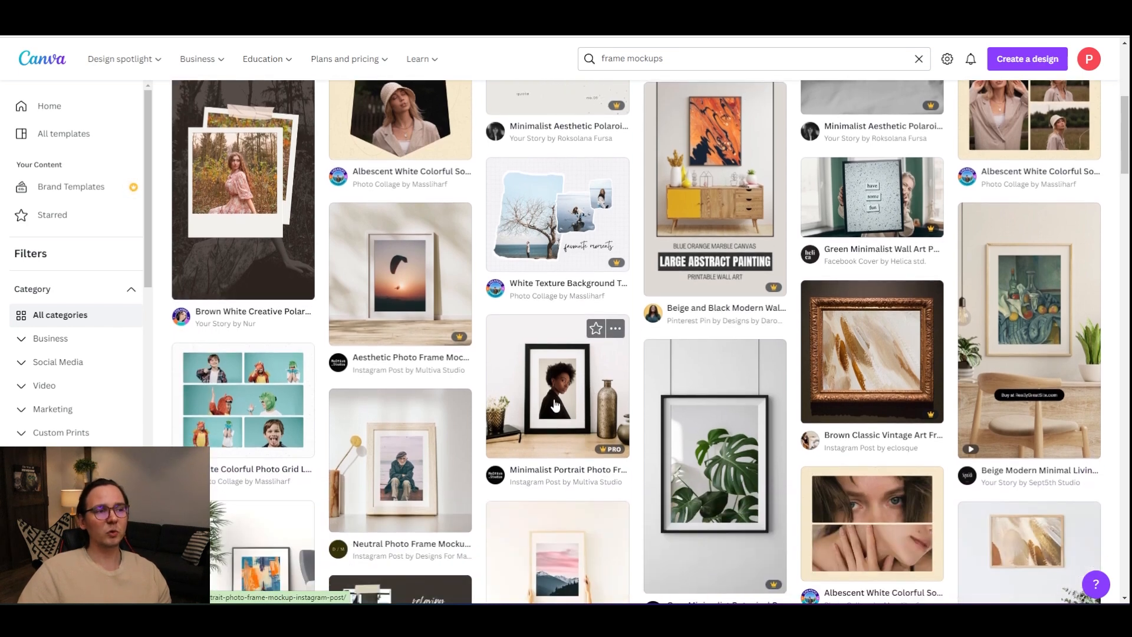
pyautogui.click(556, 410)
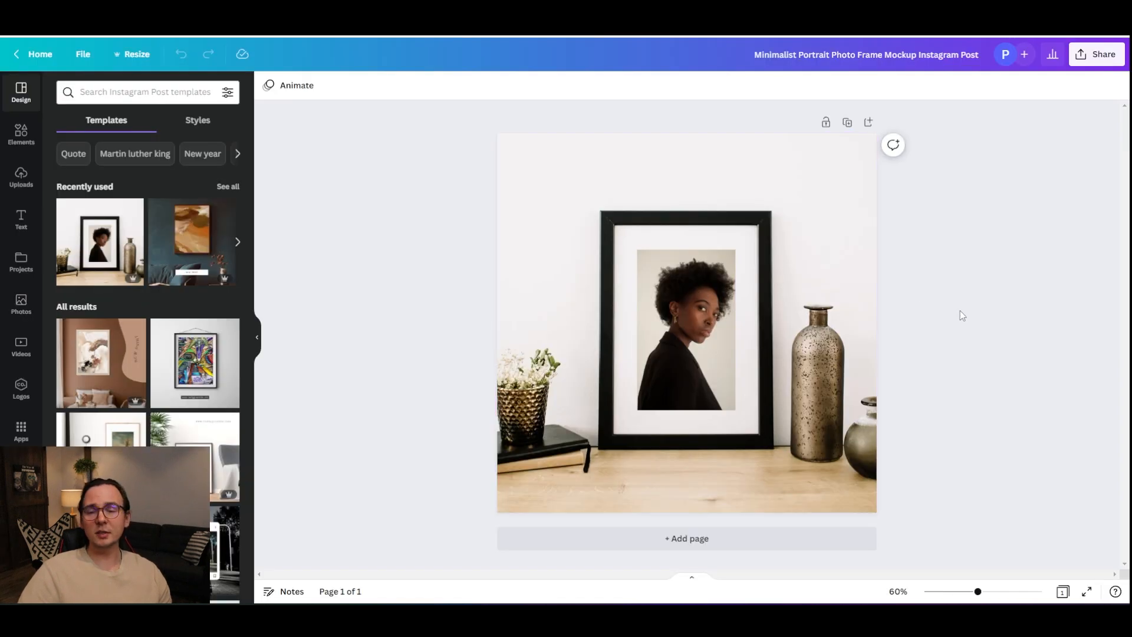
# Step: Replace the portrait photo inside the frame with the uploaded black cat image
pyautogui.click(710, 334)
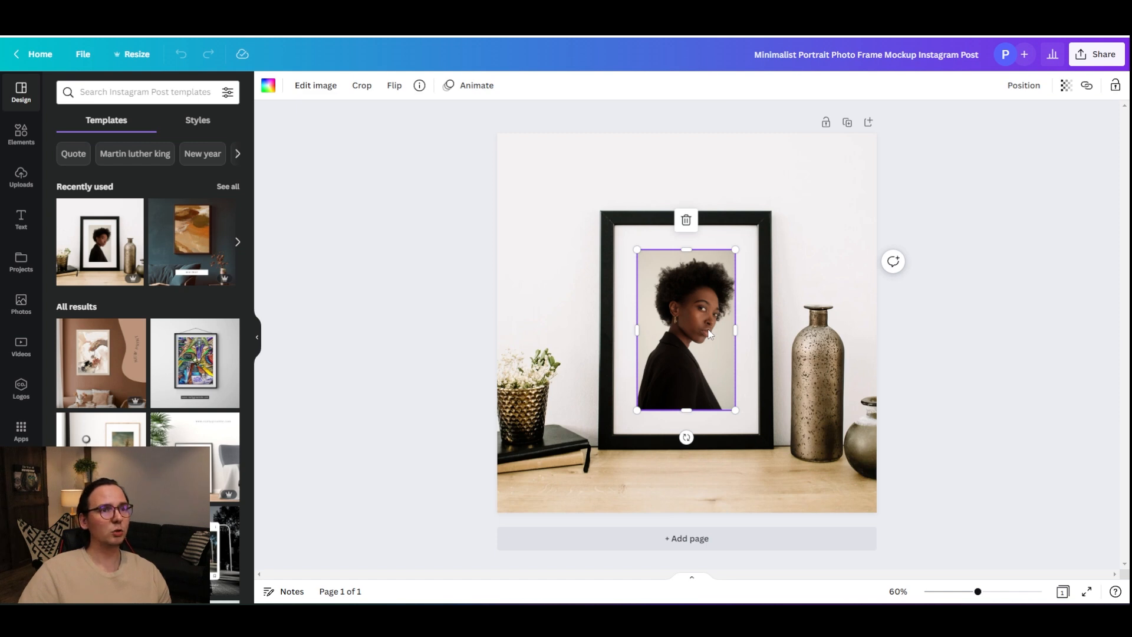
pyautogui.click(22, 177)
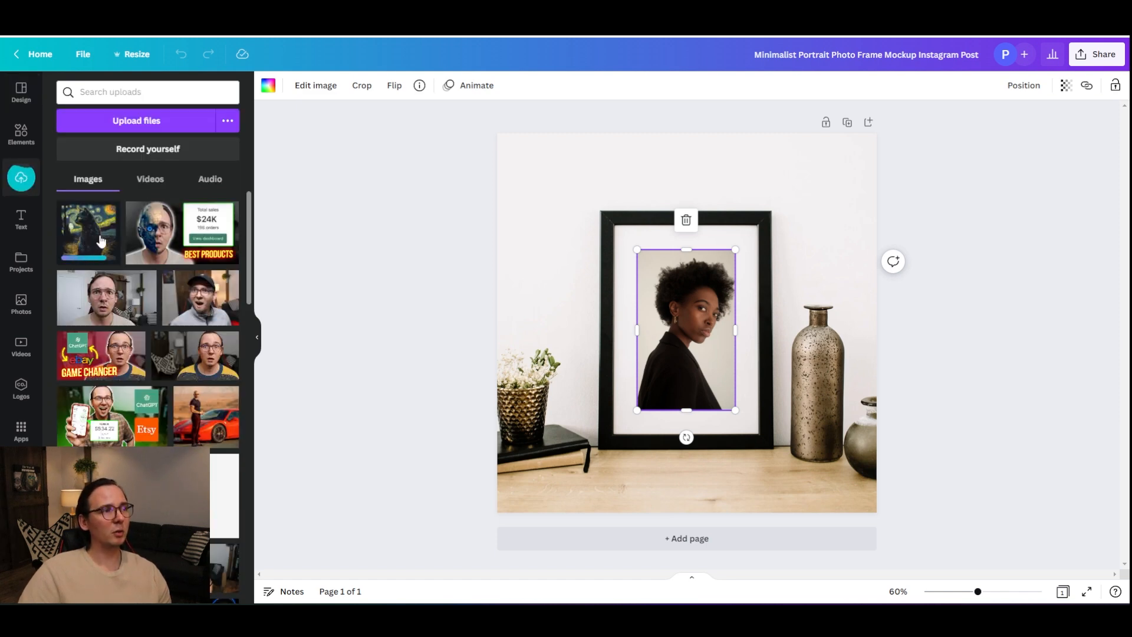
pyautogui.moveTo(101, 240); pyautogui.dragTo(684, 294)
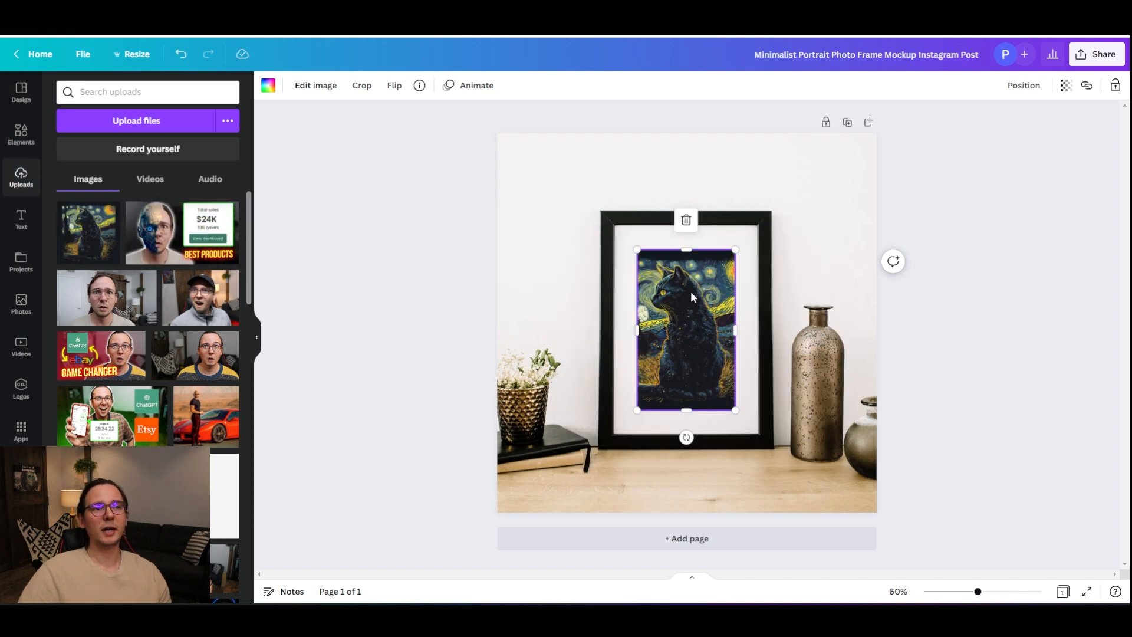
# Step: Adjust the cat image's crop inside the frame by stretching its corner, and finish the crop
pyautogui.doubleClick(695, 307)
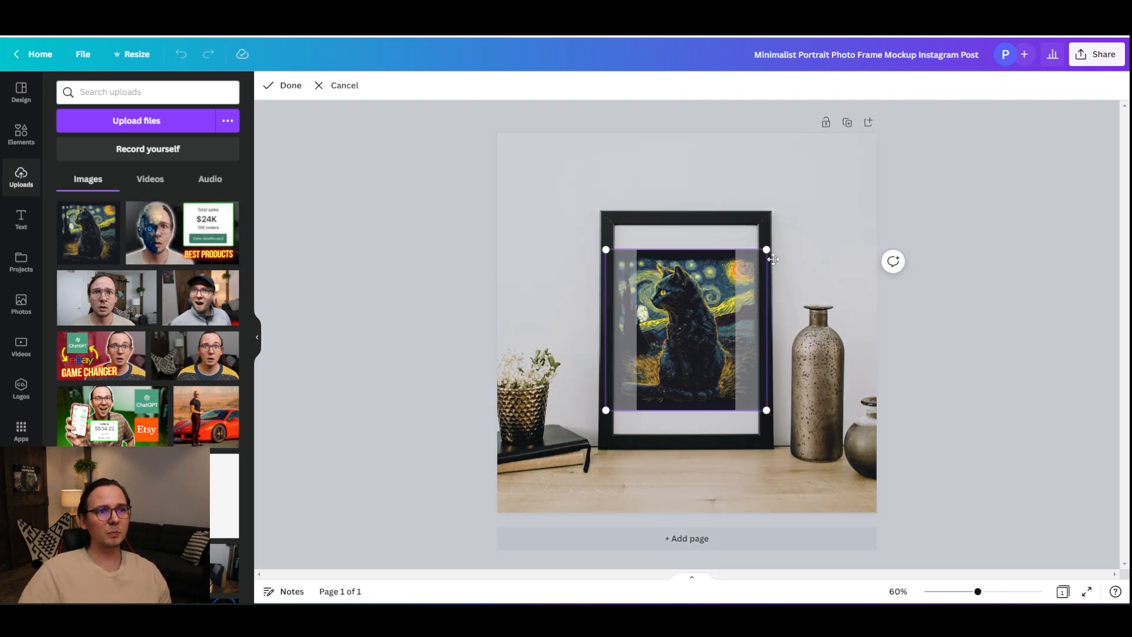
pyautogui.moveTo(766, 252); pyautogui.dragTo(776, 244)
pyautogui.click(925, 322)
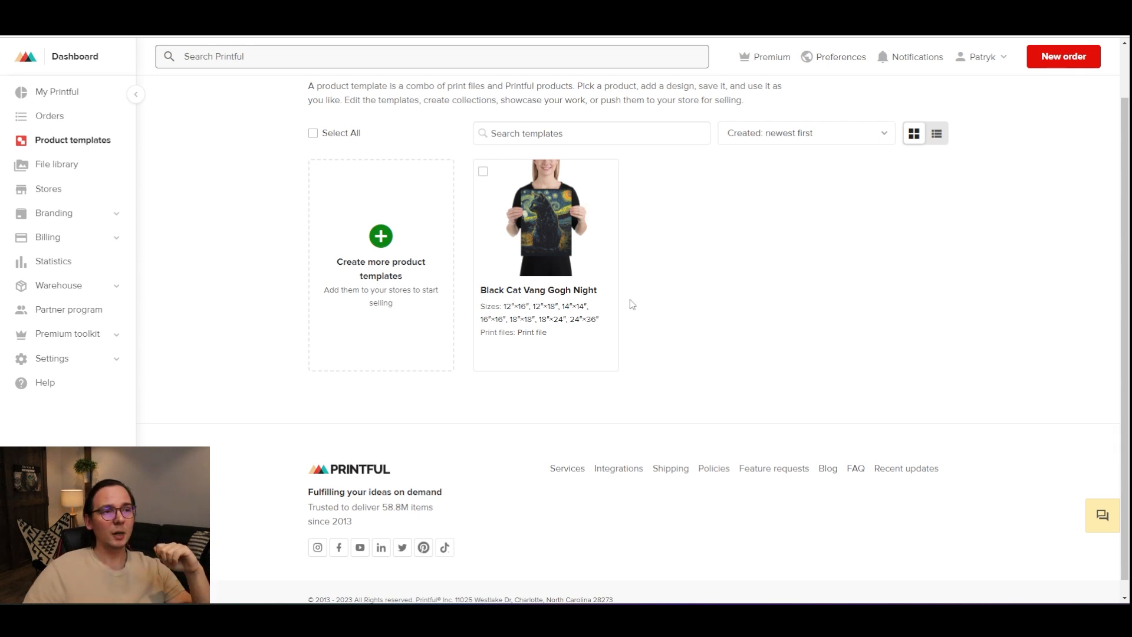
# Step: Return to Printful and add the Black Cat Vang Gogh Night template to the store, choosing its mockup images
pyautogui.moveTo(572, 331)
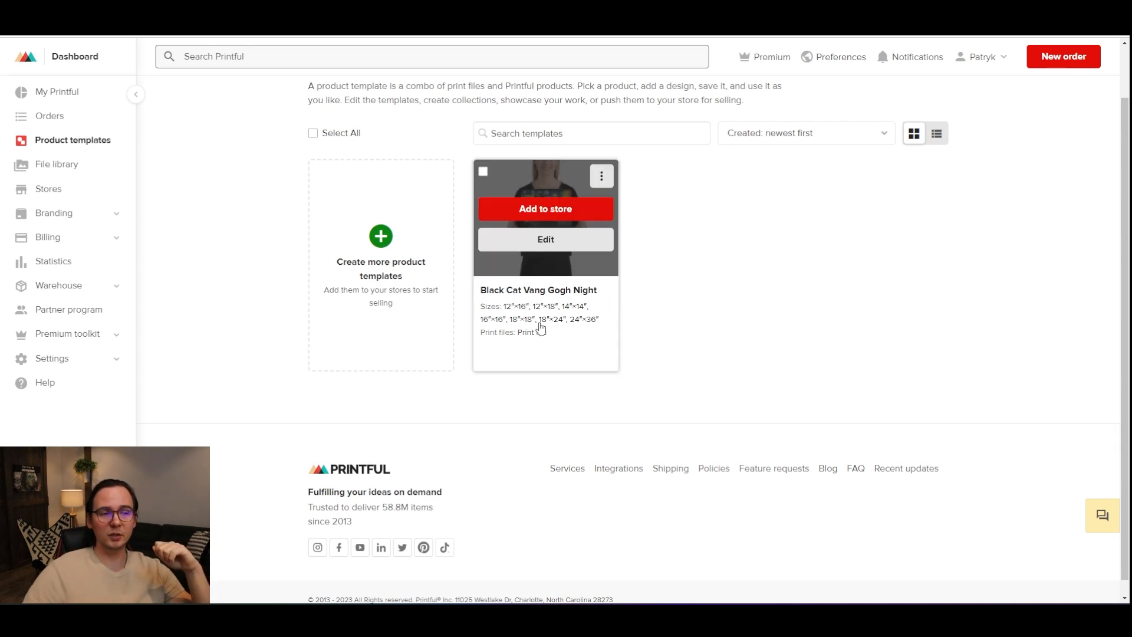
pyautogui.click(522, 227)
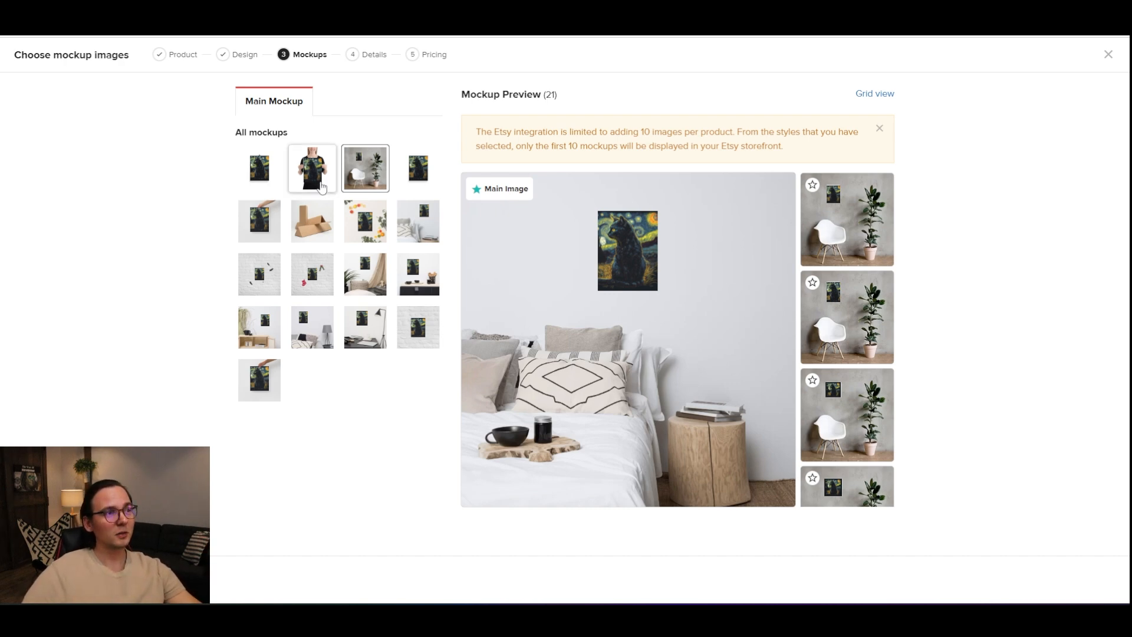
pyautogui.click(400, 272)
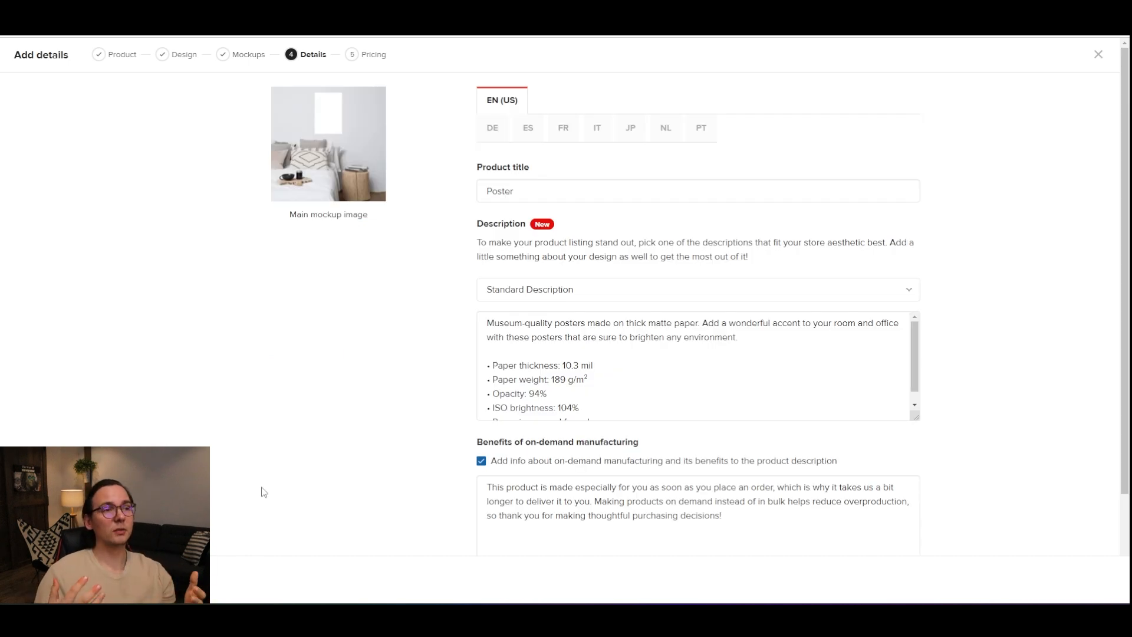
# Step: Select the product title, review the description text, and place the cursor in the Tags field
pyautogui.doubleClick(568, 195)
pyautogui.moveTo(634, 380); pyautogui.dragTo(542, 355)
pyautogui.scroll(-3, 541, 355)
pyautogui.click(798, 510)
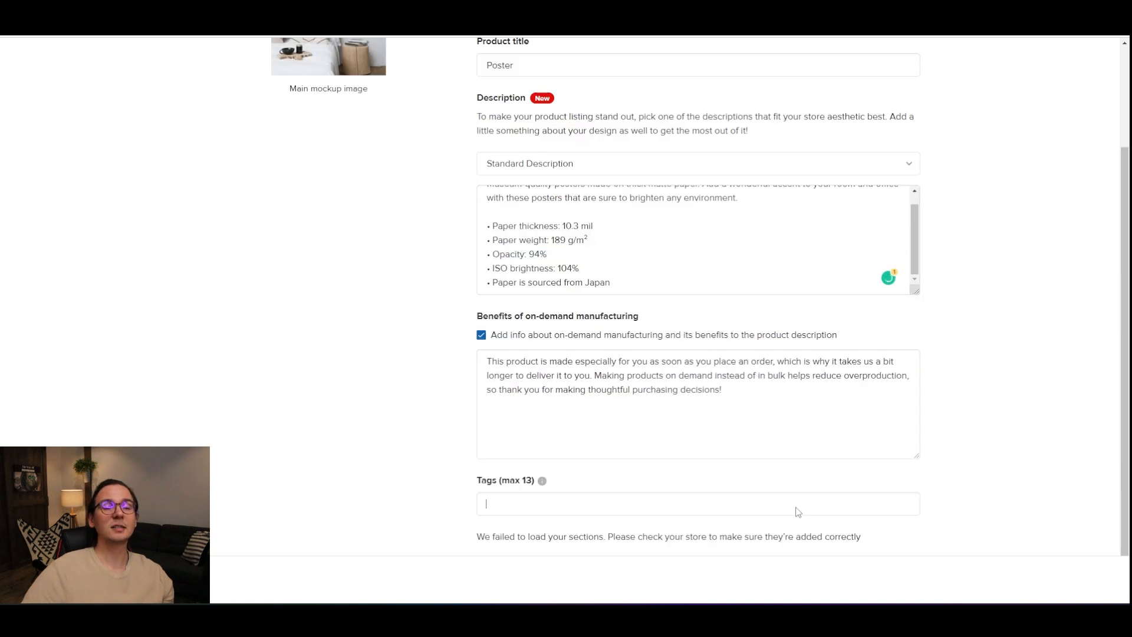